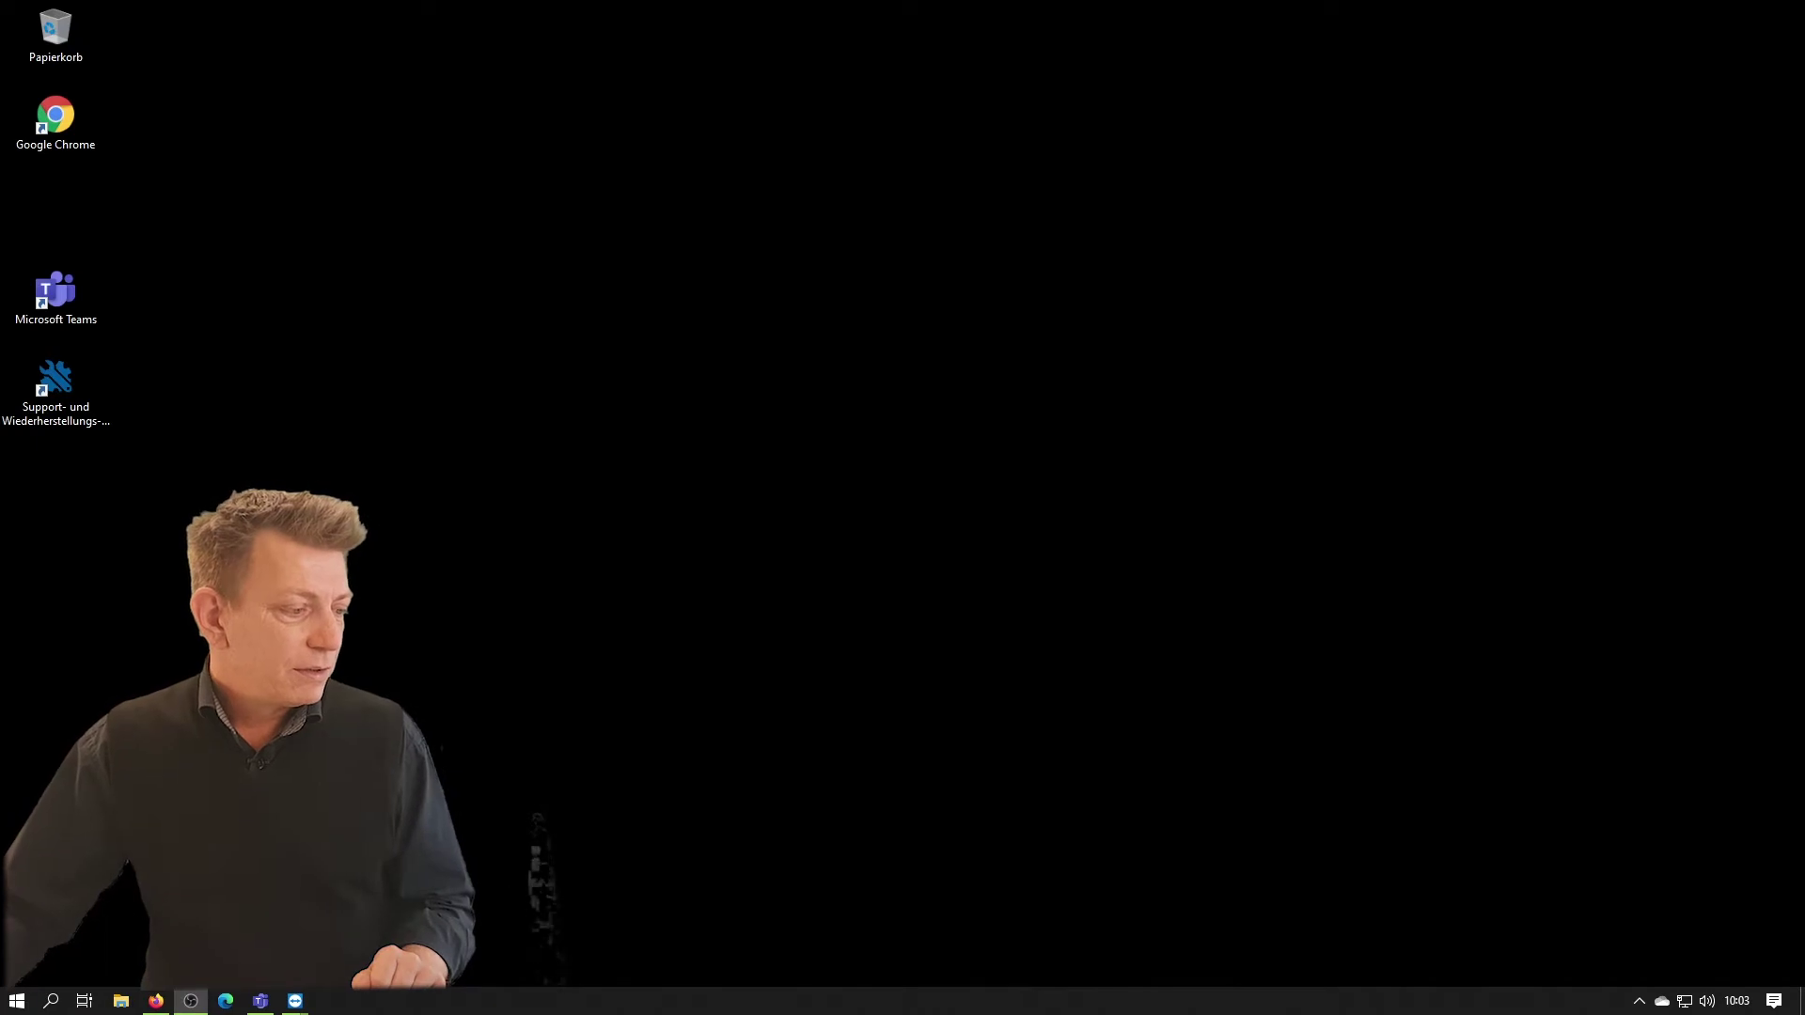
- Bring up the Teams window maximized and show the list of organisations
click(250, 1001)
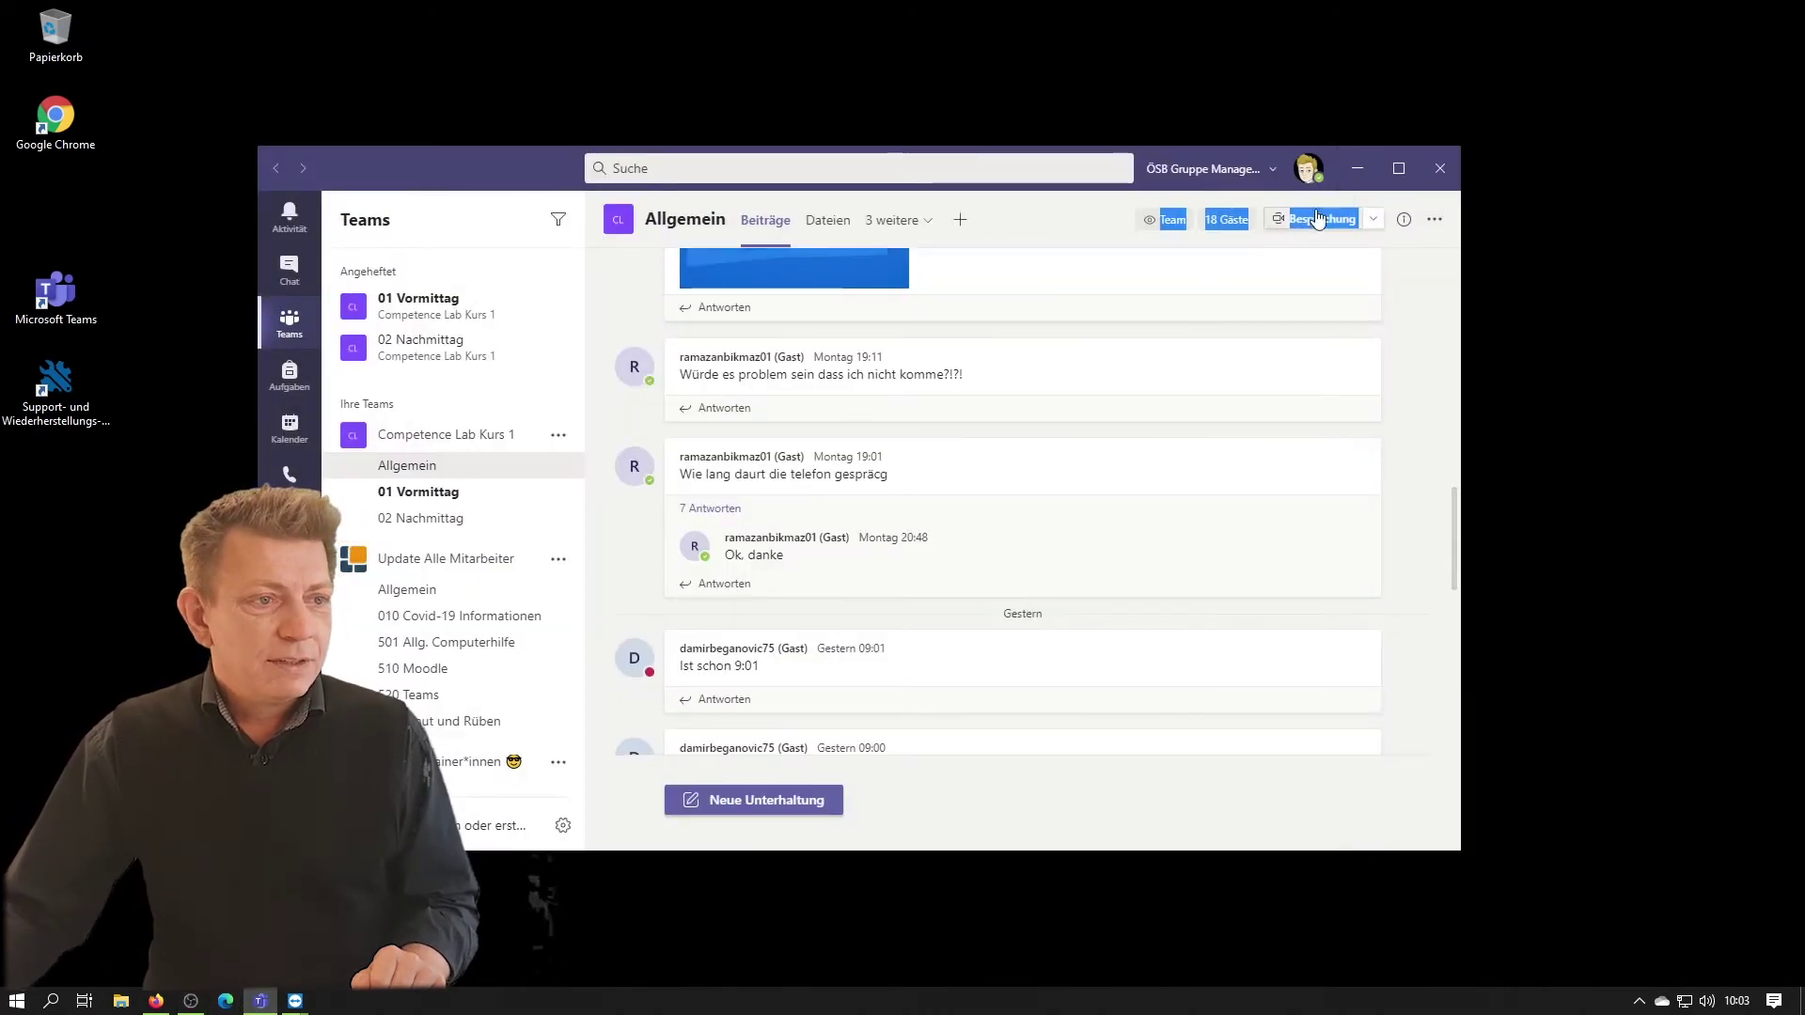
click(1398, 169)
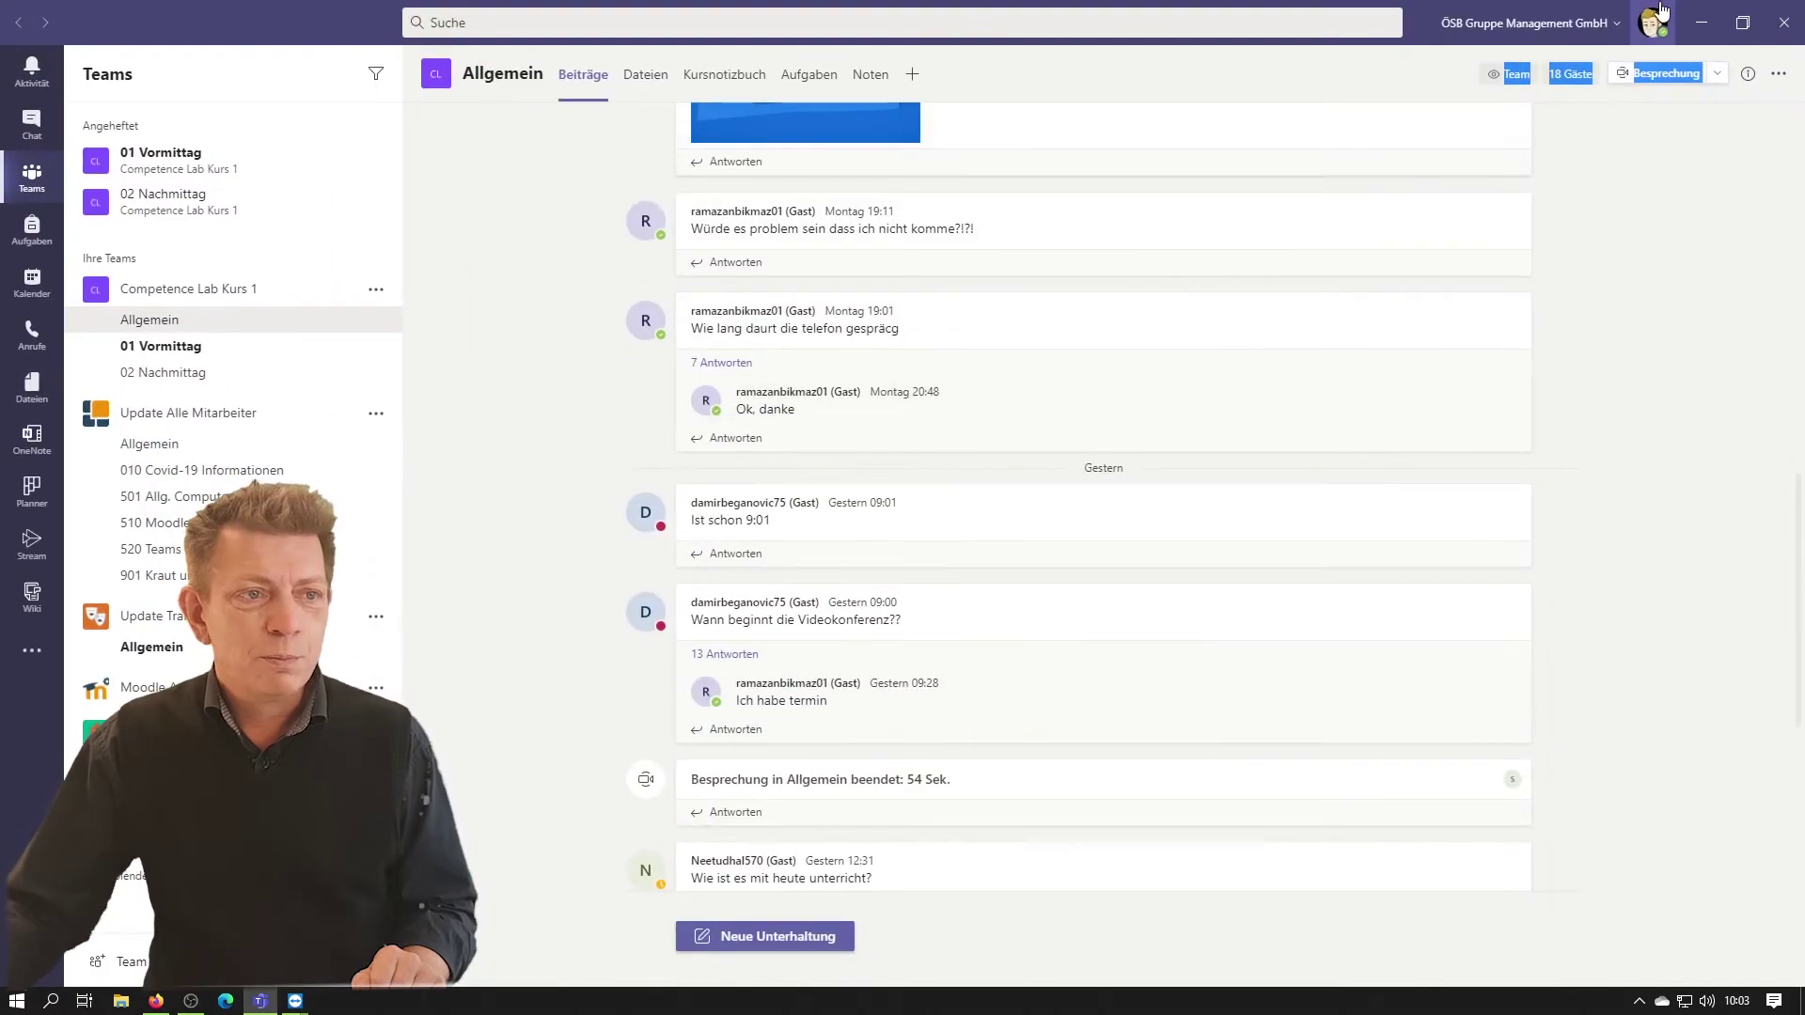
click(1624, 26)
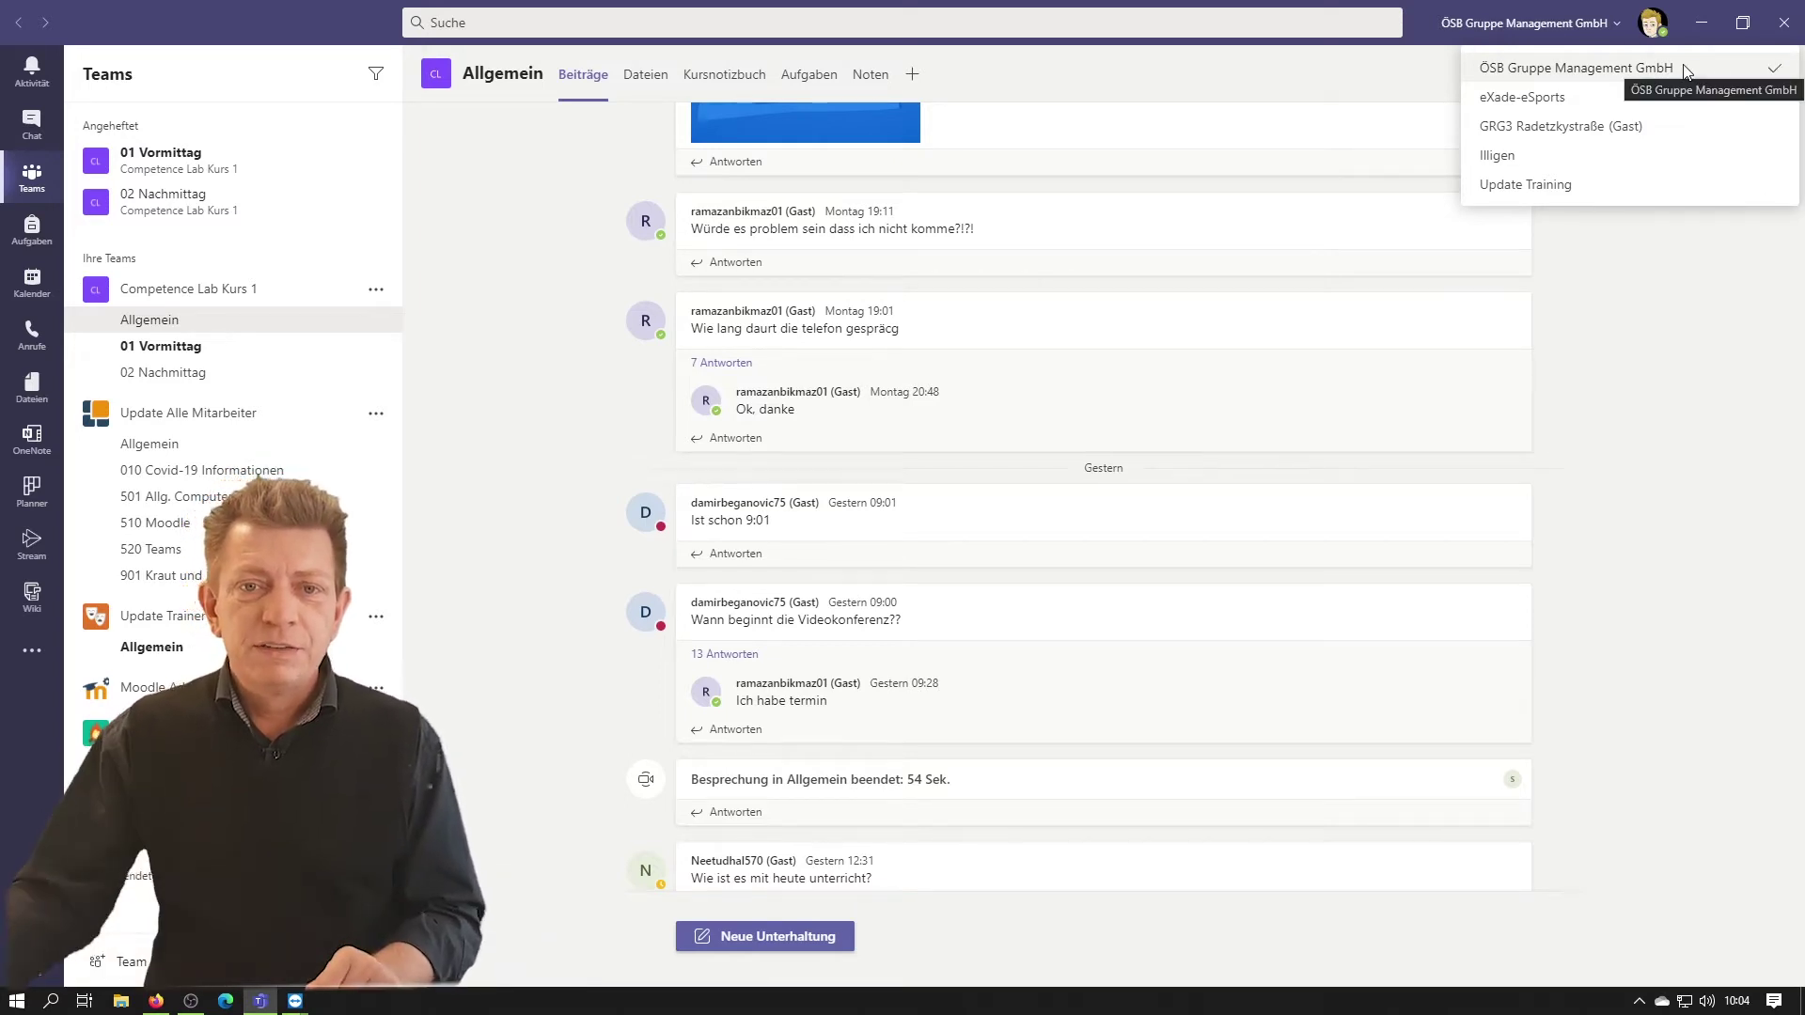
- Collapse and re-expand the Update Alle Mitarbeiter team, then reopen the organisation list
click(188, 418)
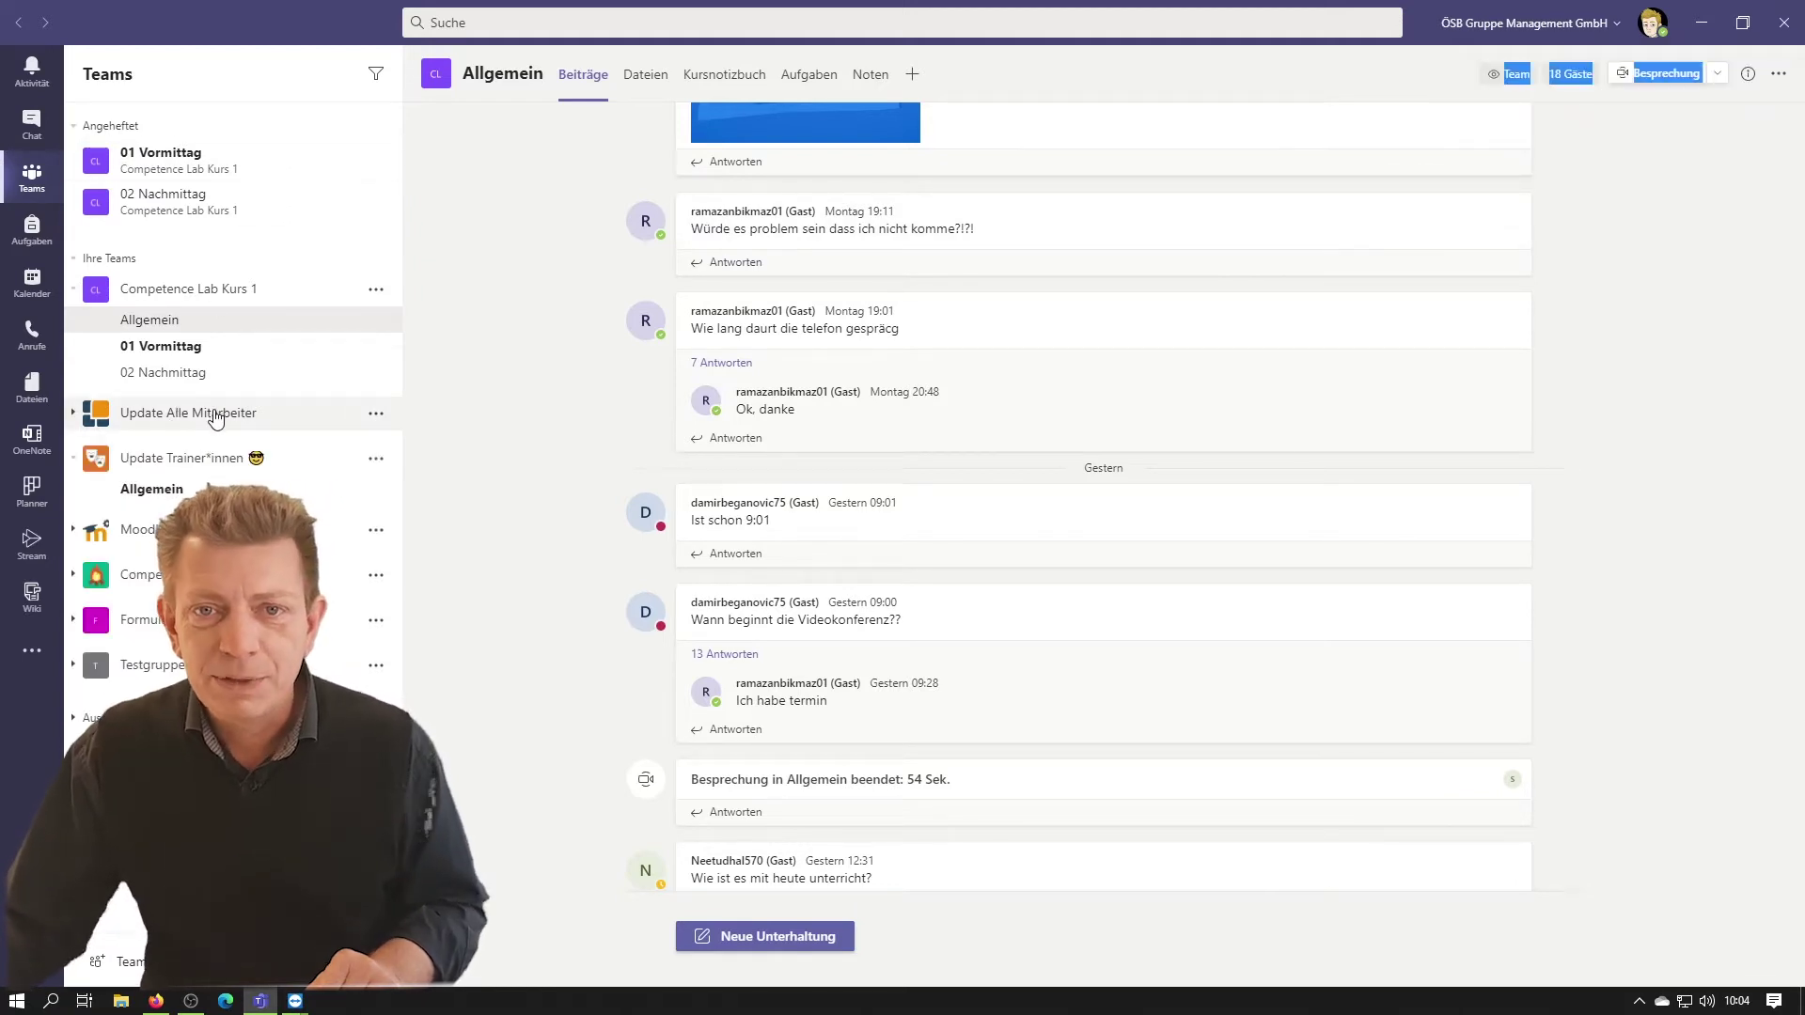
click(214, 420)
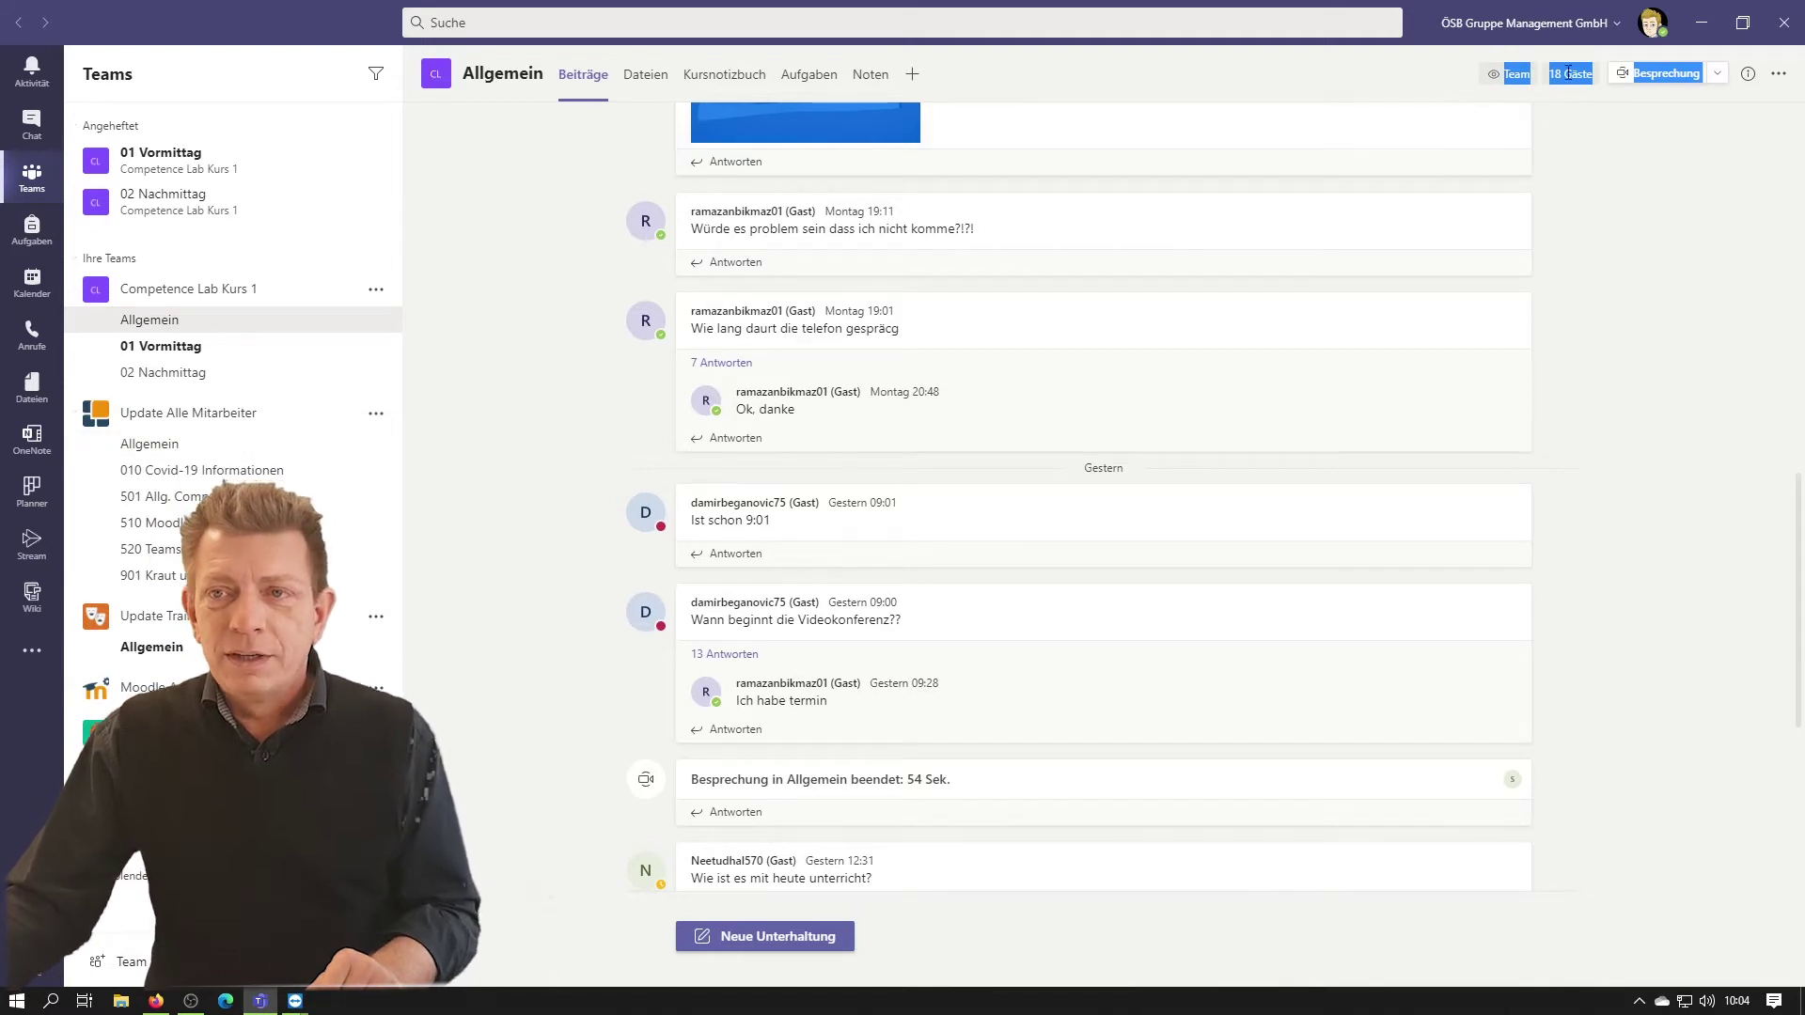
click(1617, 28)
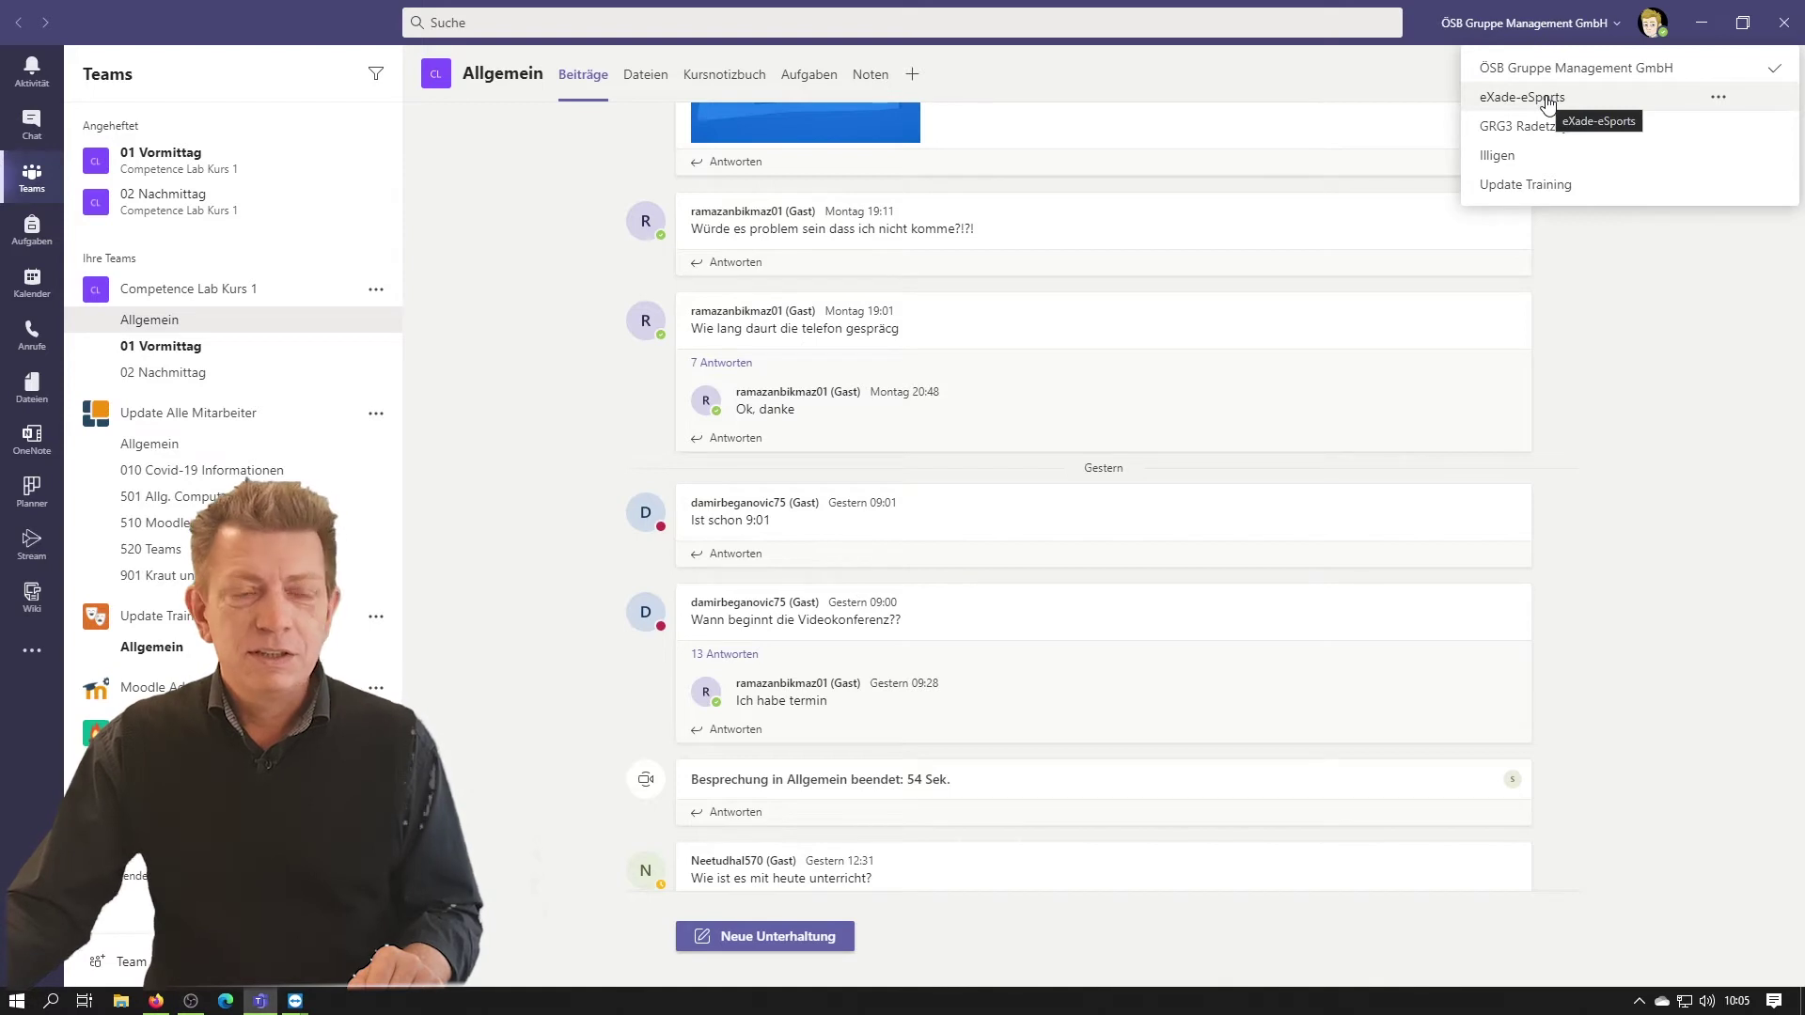
- Switch to eXade-eSports, then to GRG3 Radetzkystraße (Gast), and view its Der Geheimorden team
click(1547, 100)
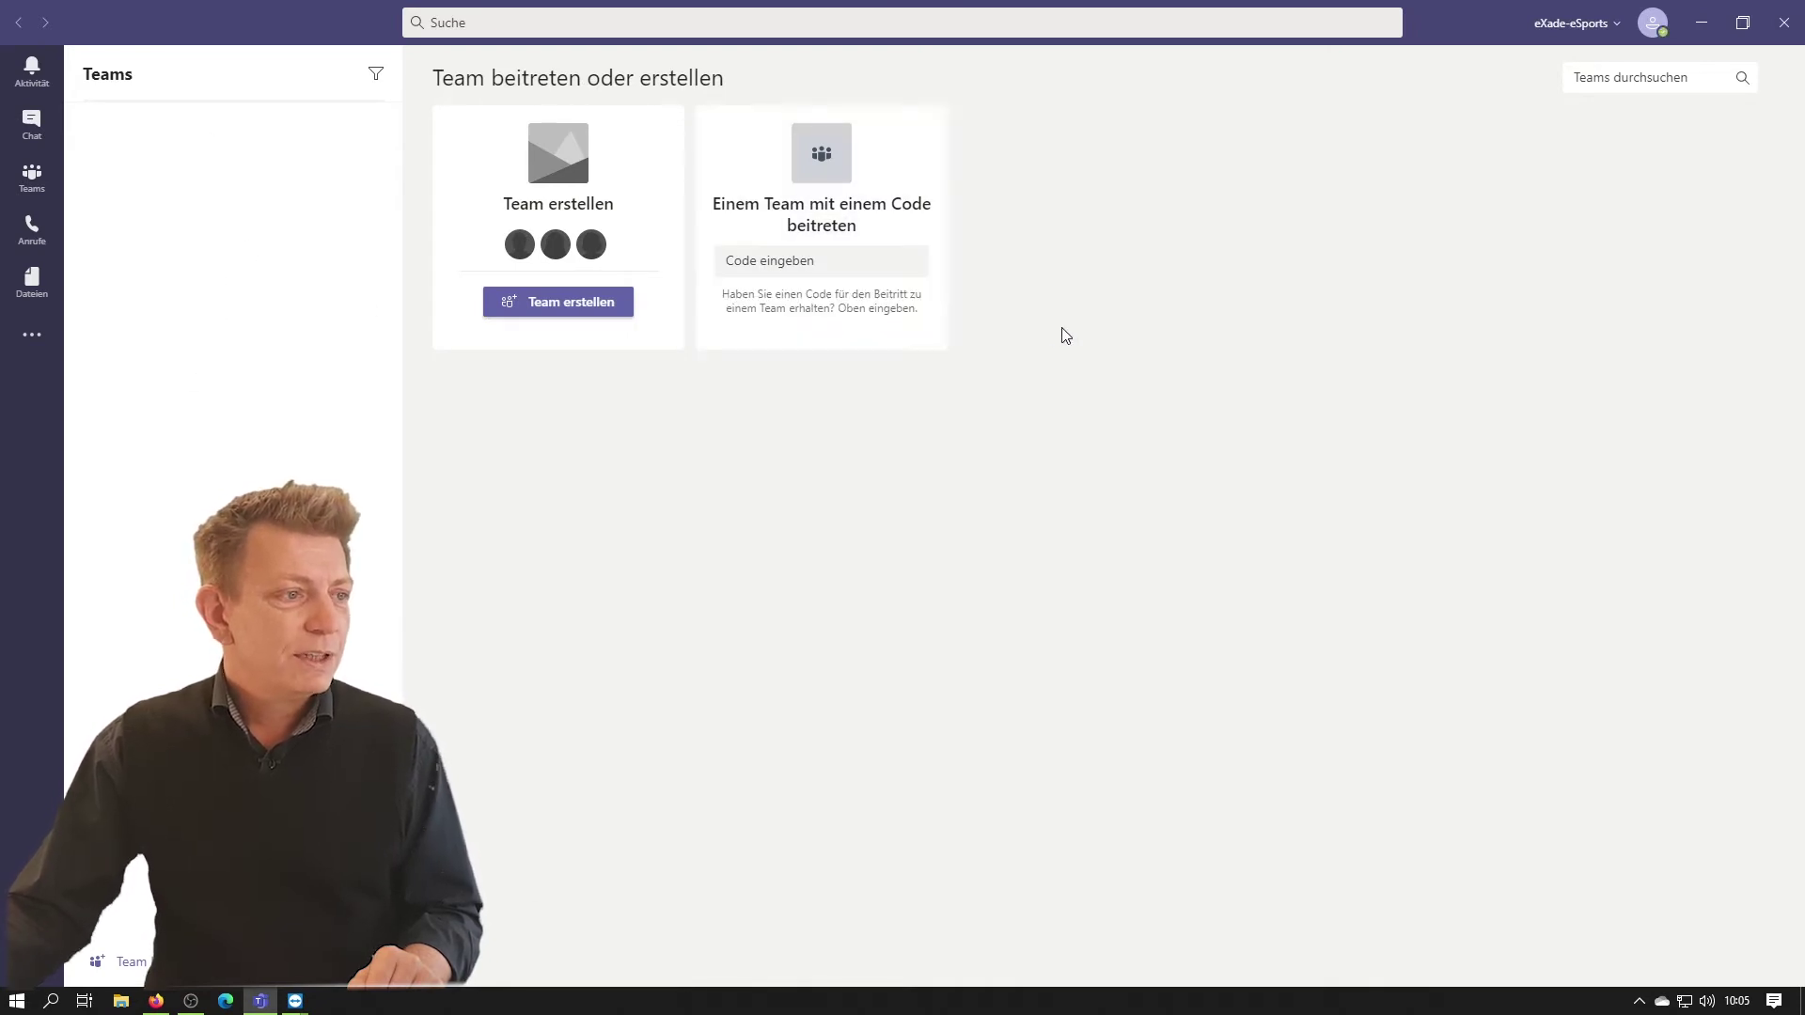
click(1612, 35)
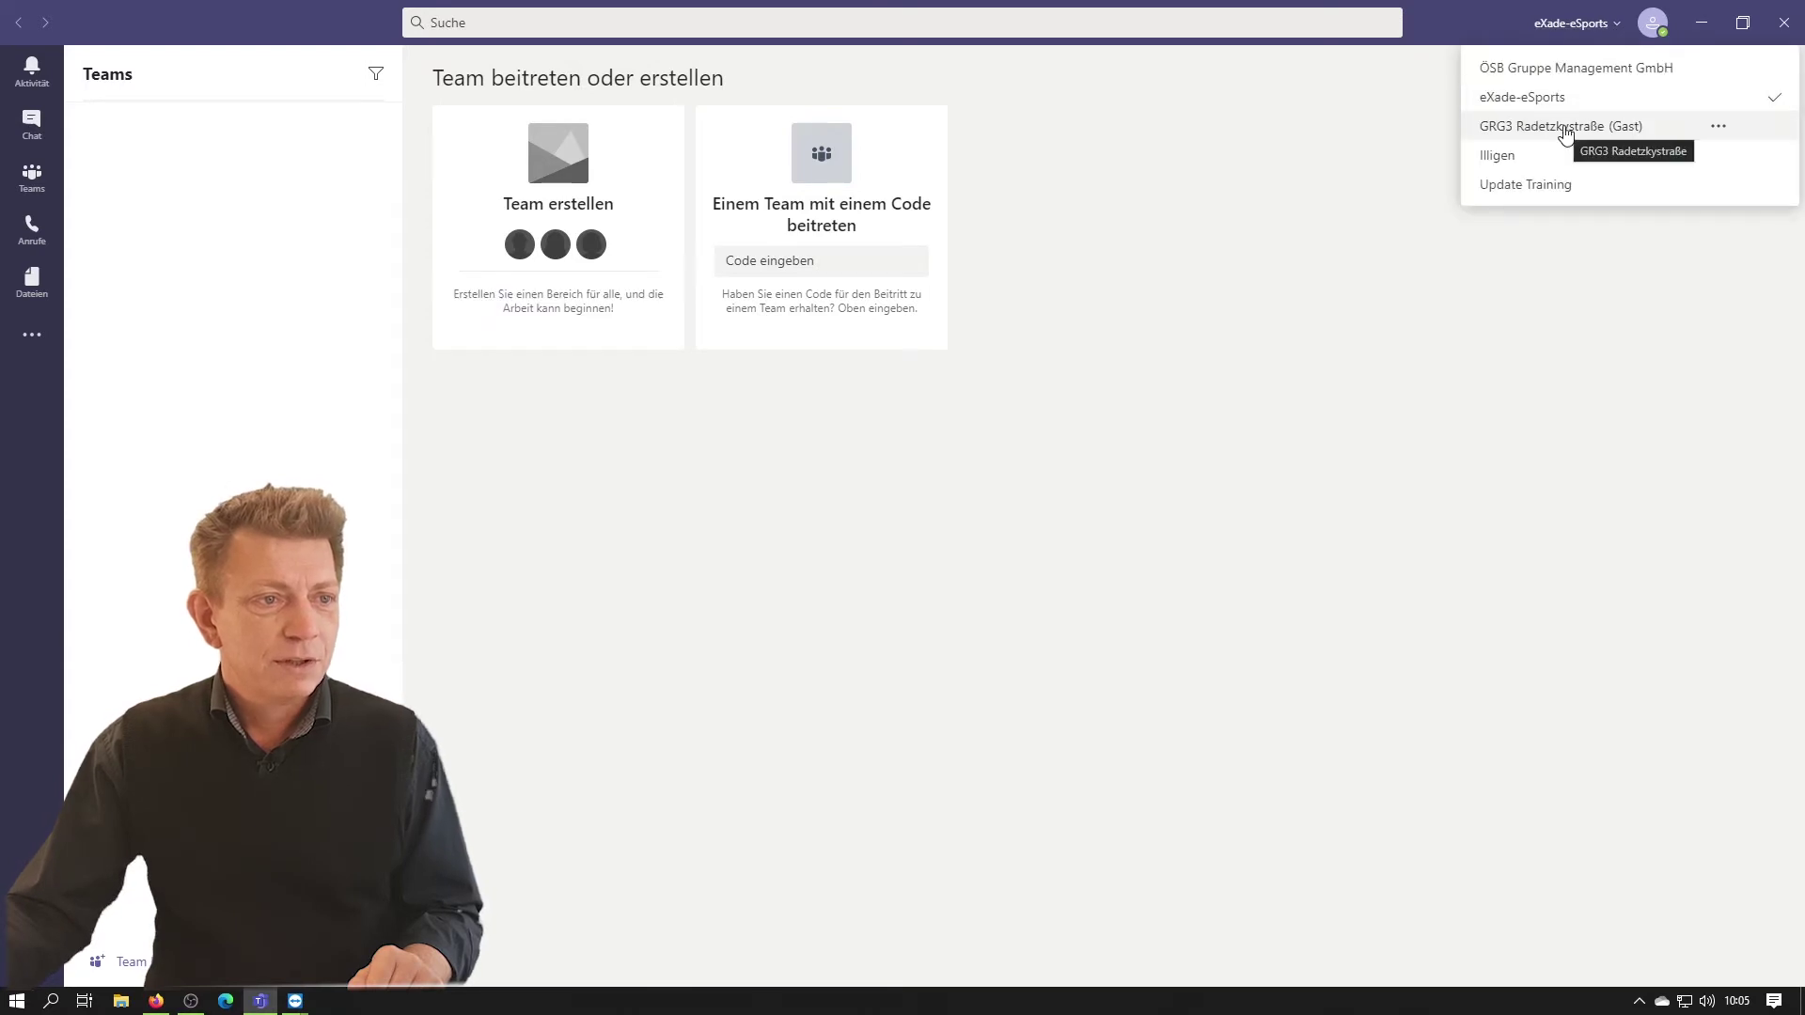
click(1565, 131)
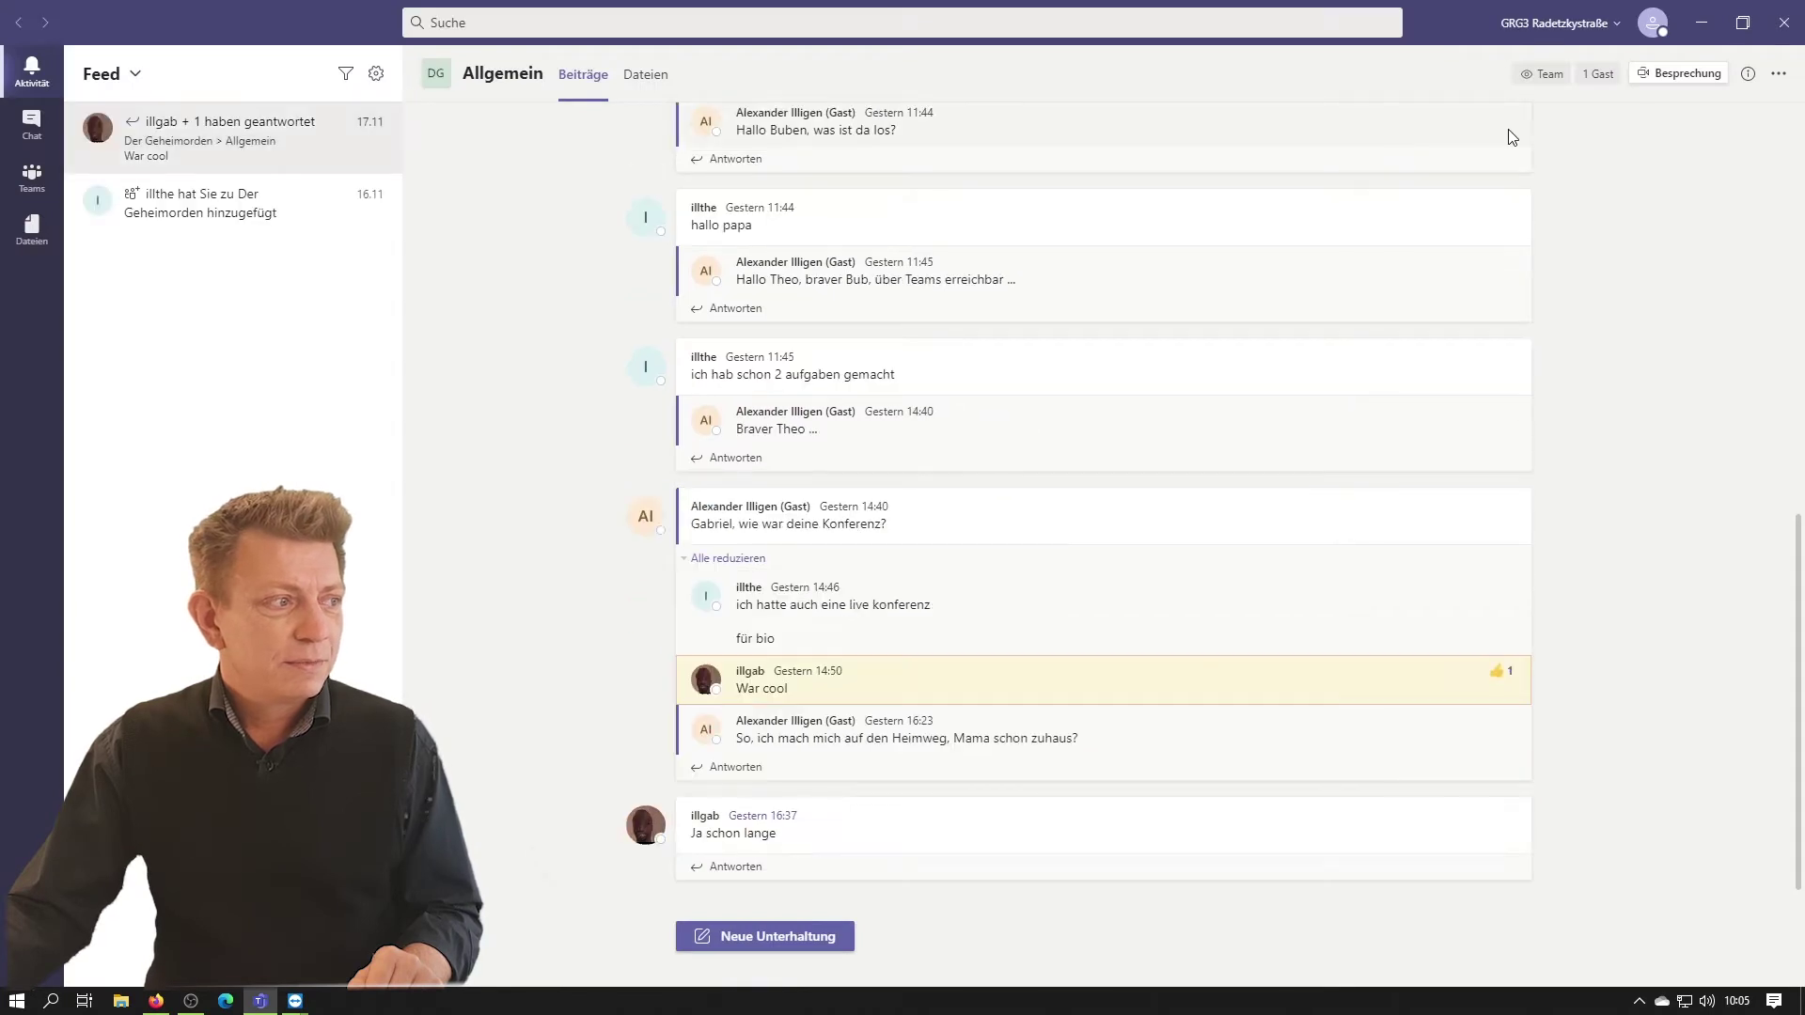
click(32, 176)
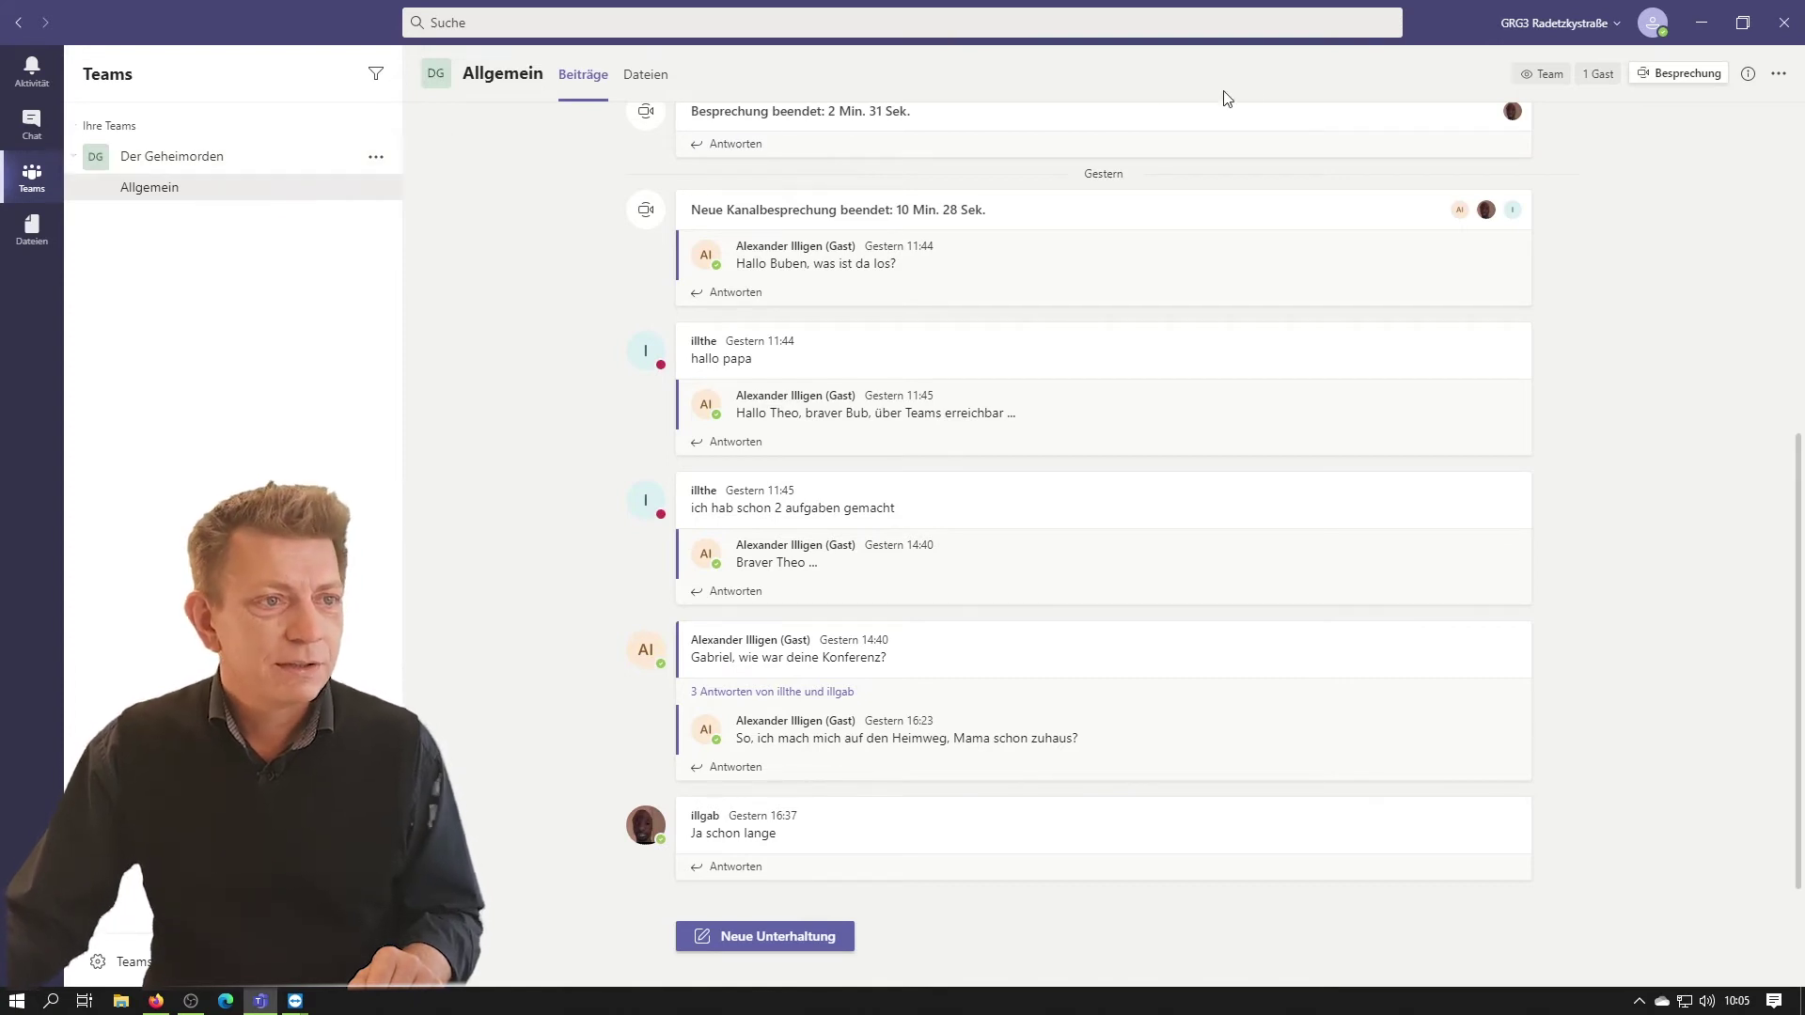
click(1585, 24)
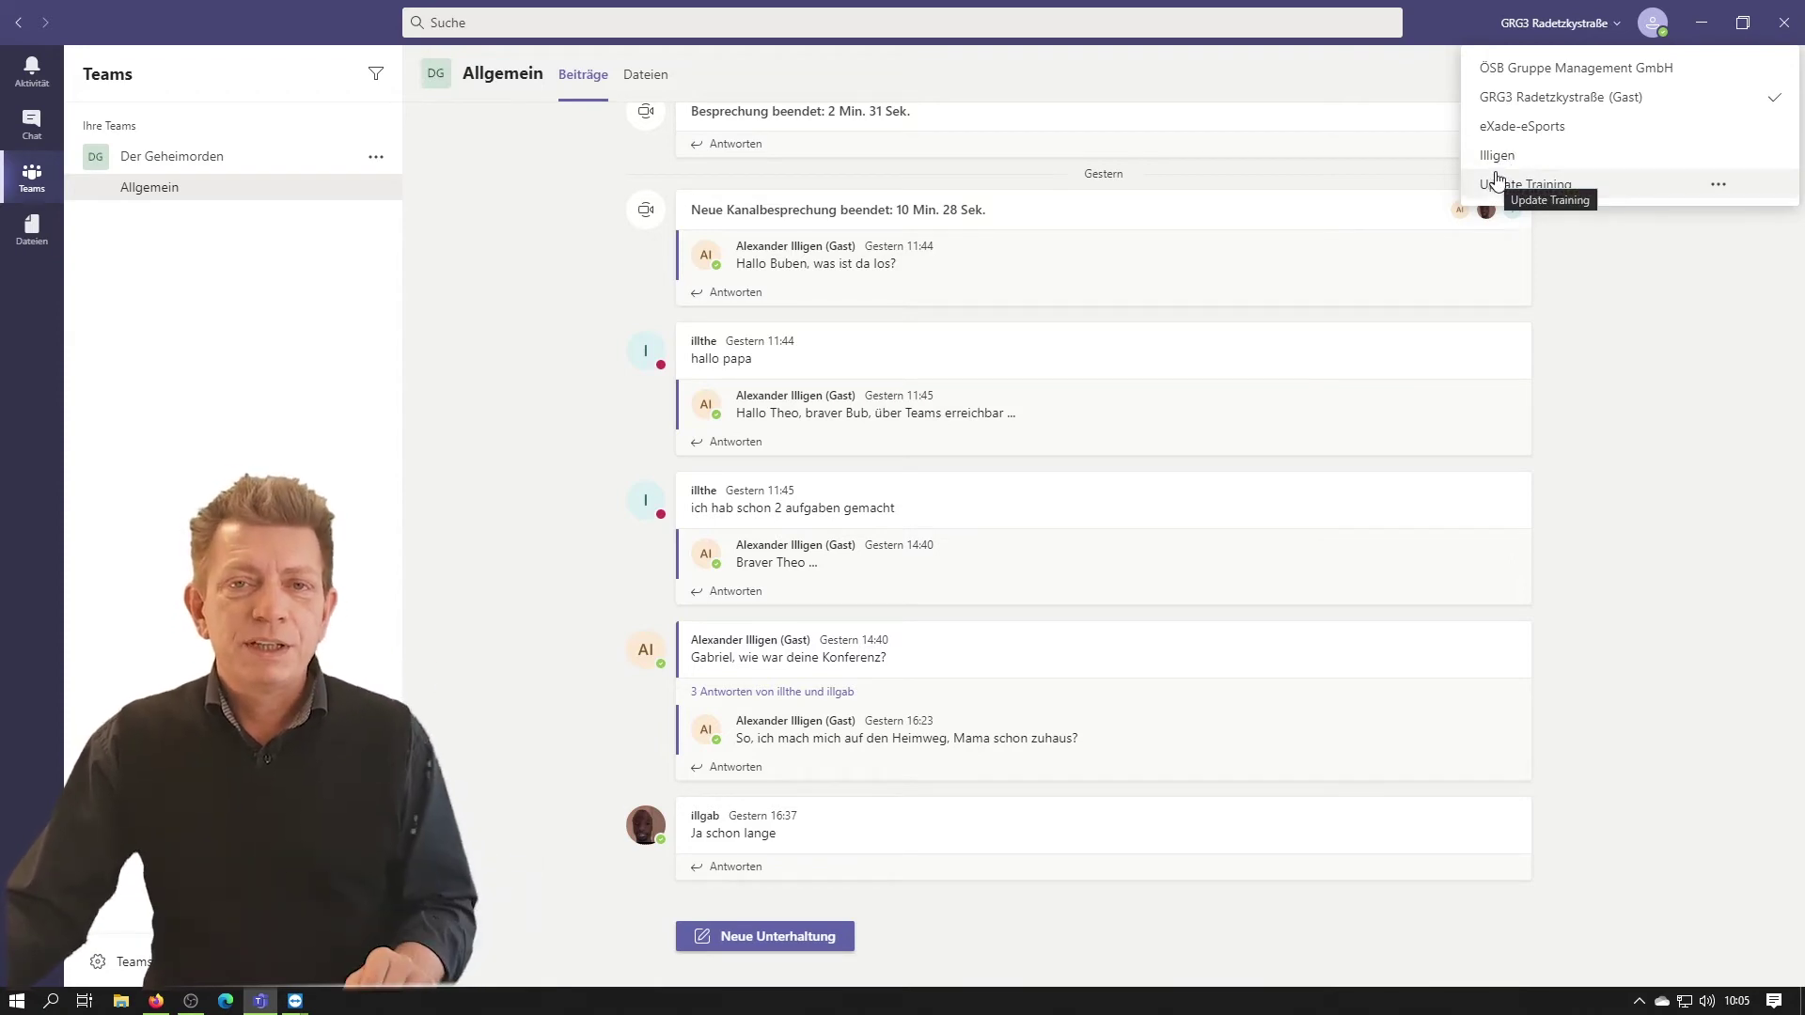
- Select ÖSB Gruppe Management GmbH and verify the sign-in with the SMS code
click(1559, 70)
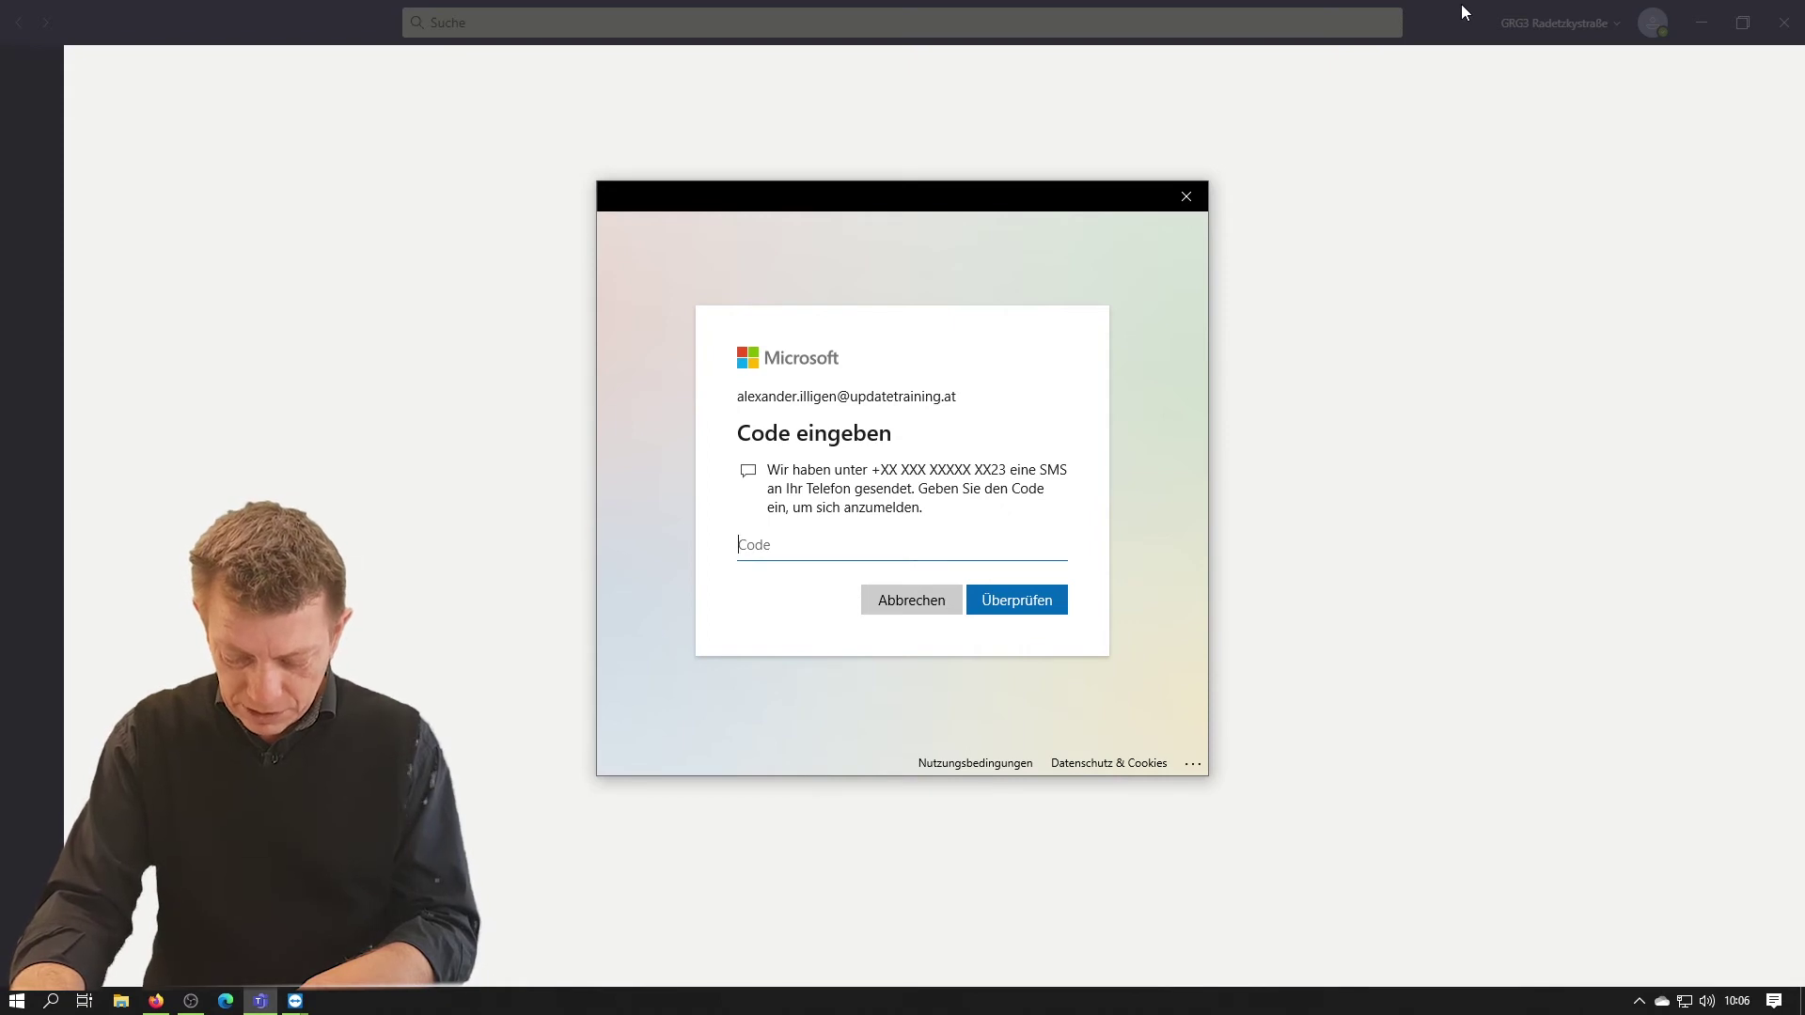
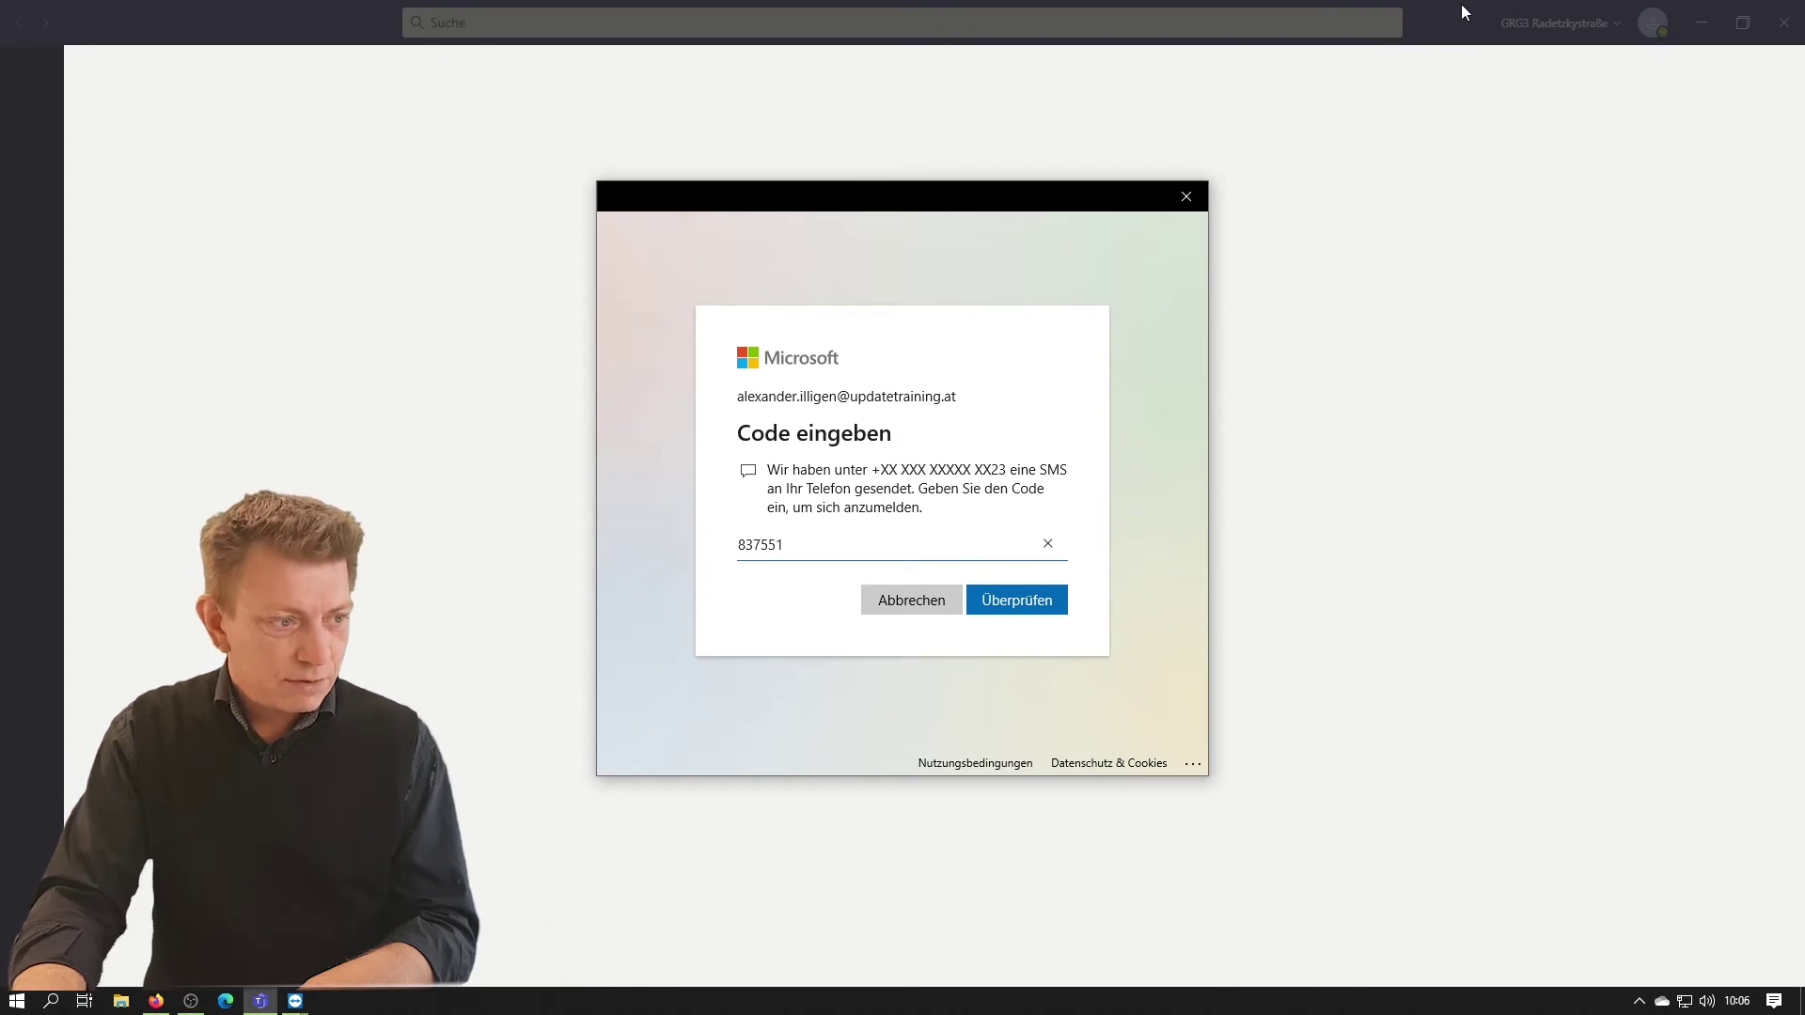
key(Return)
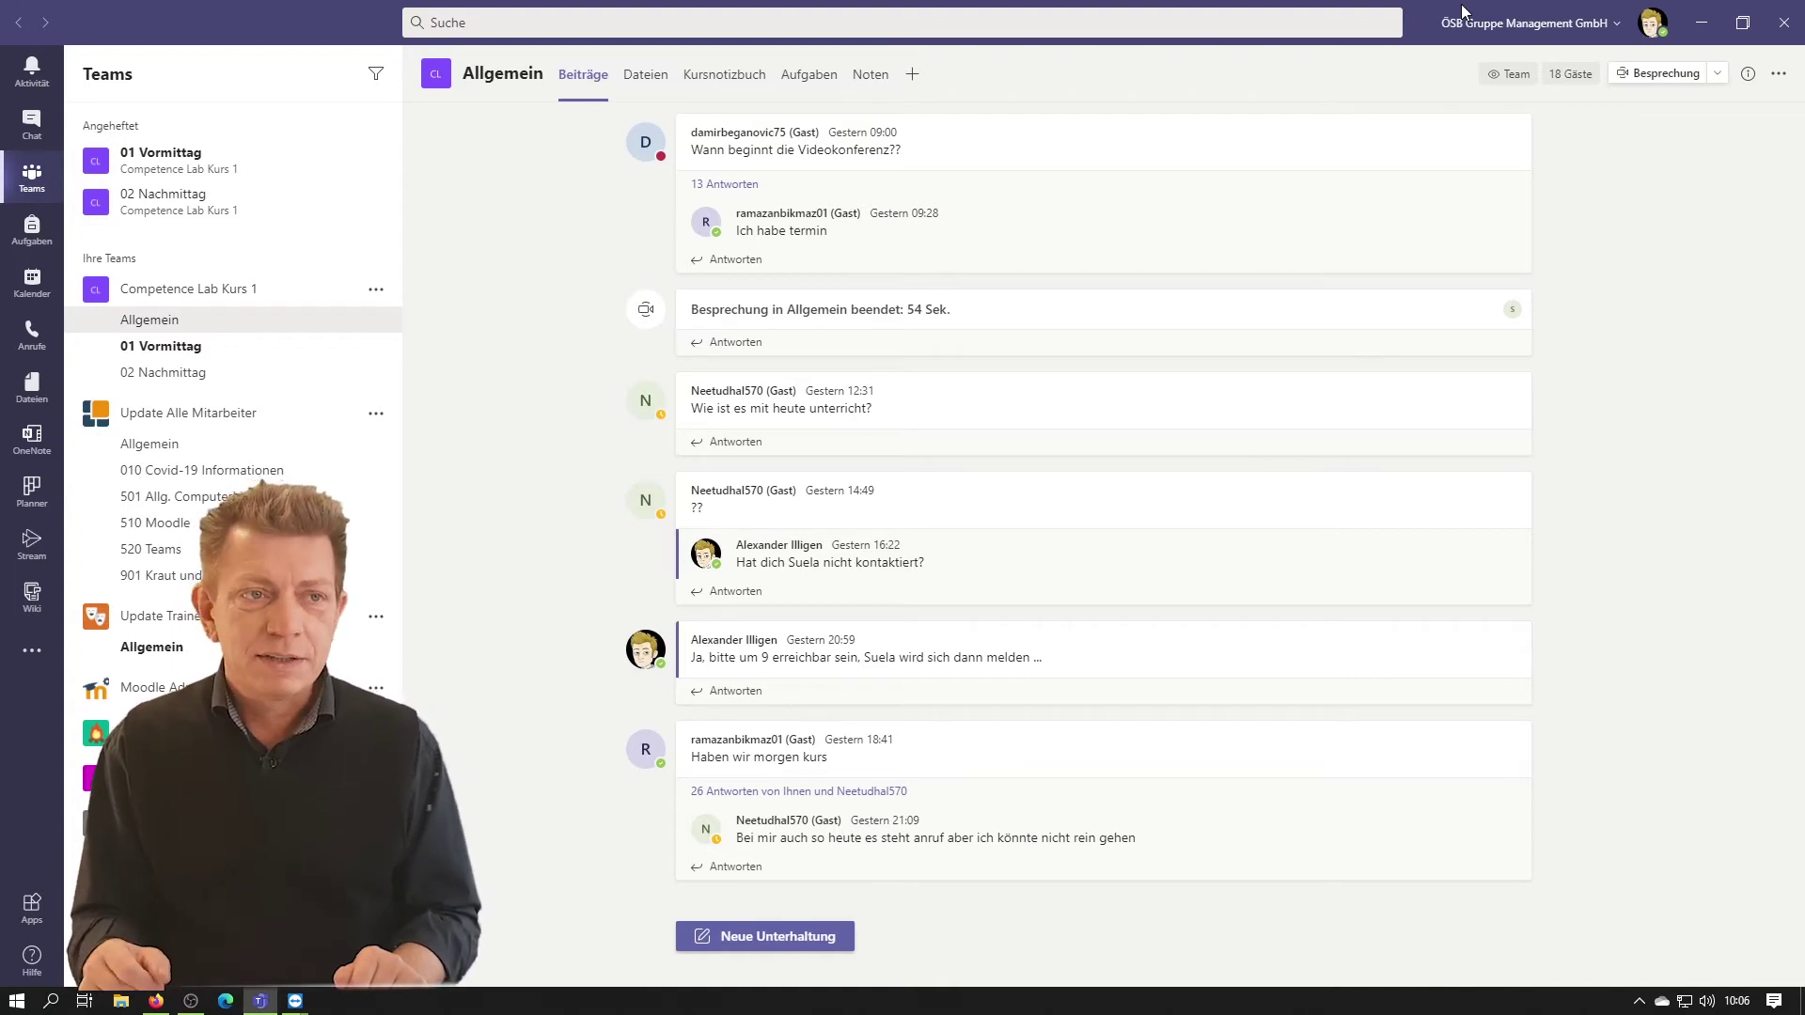
- Minimize Teams, open the phone Teams app's navigation drawer in TeamViewer, then return to webmail
click(1701, 23)
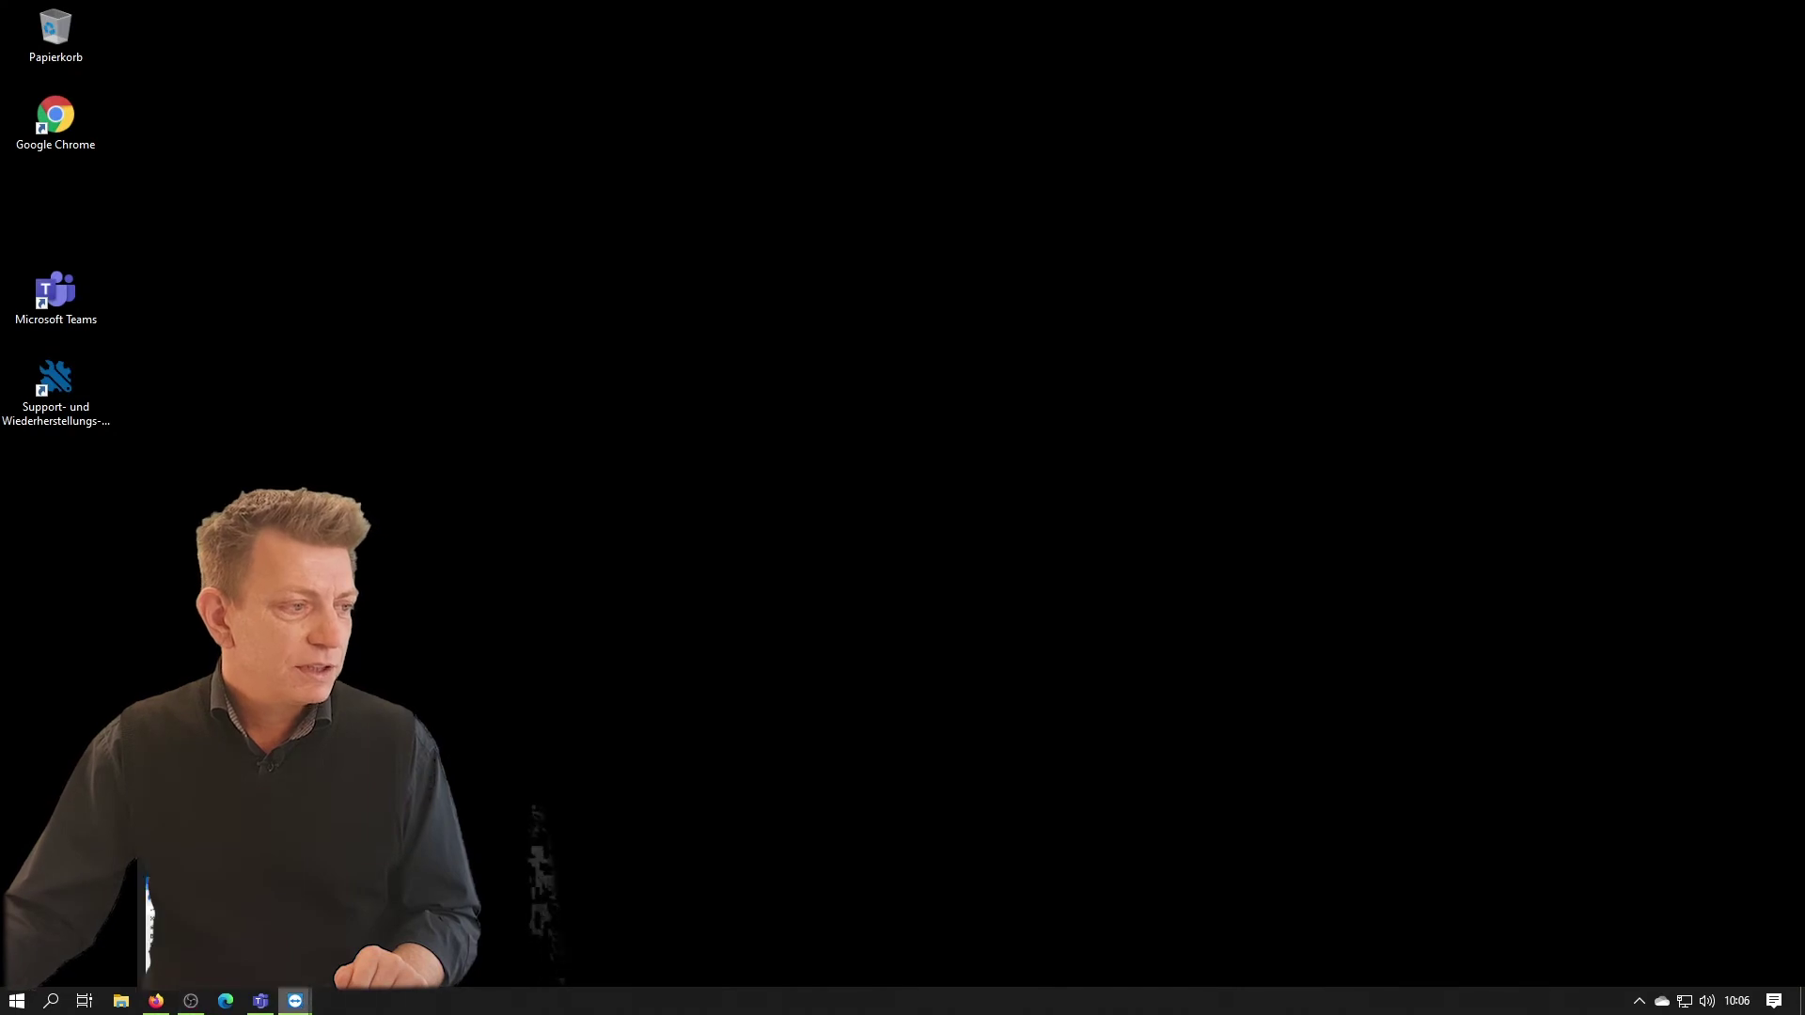
click(295, 1000)
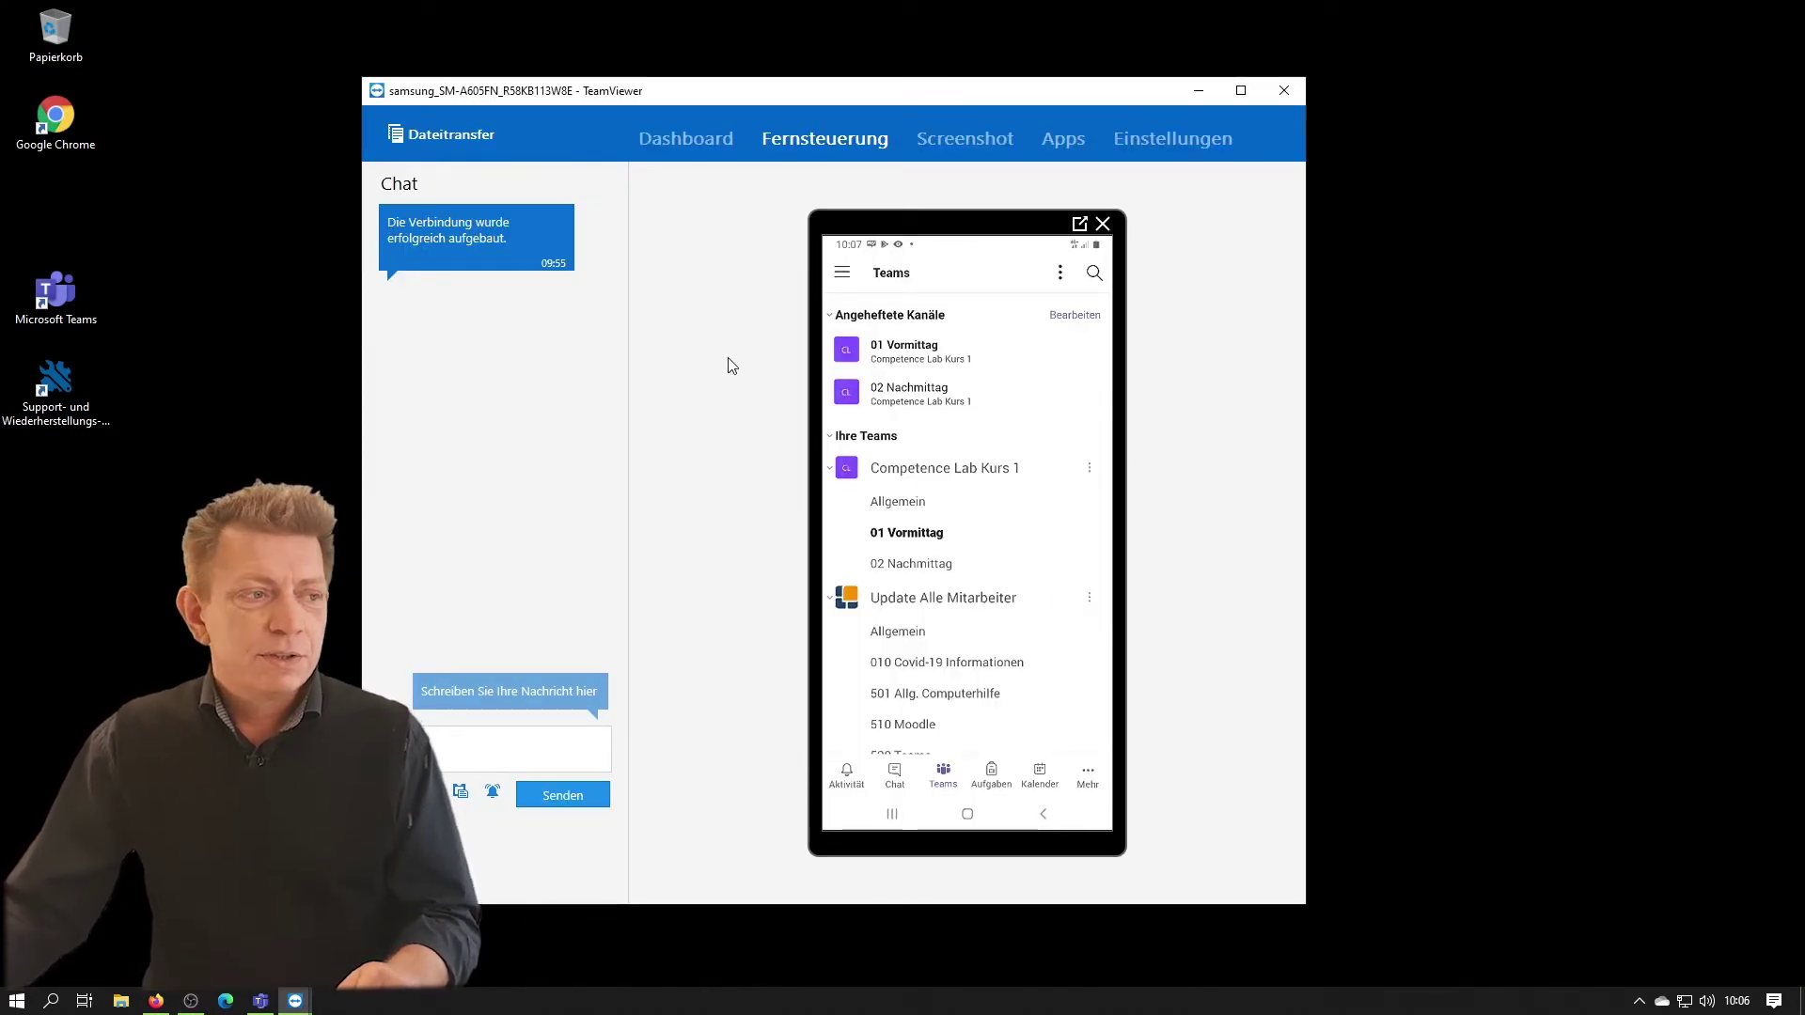
click(843, 278)
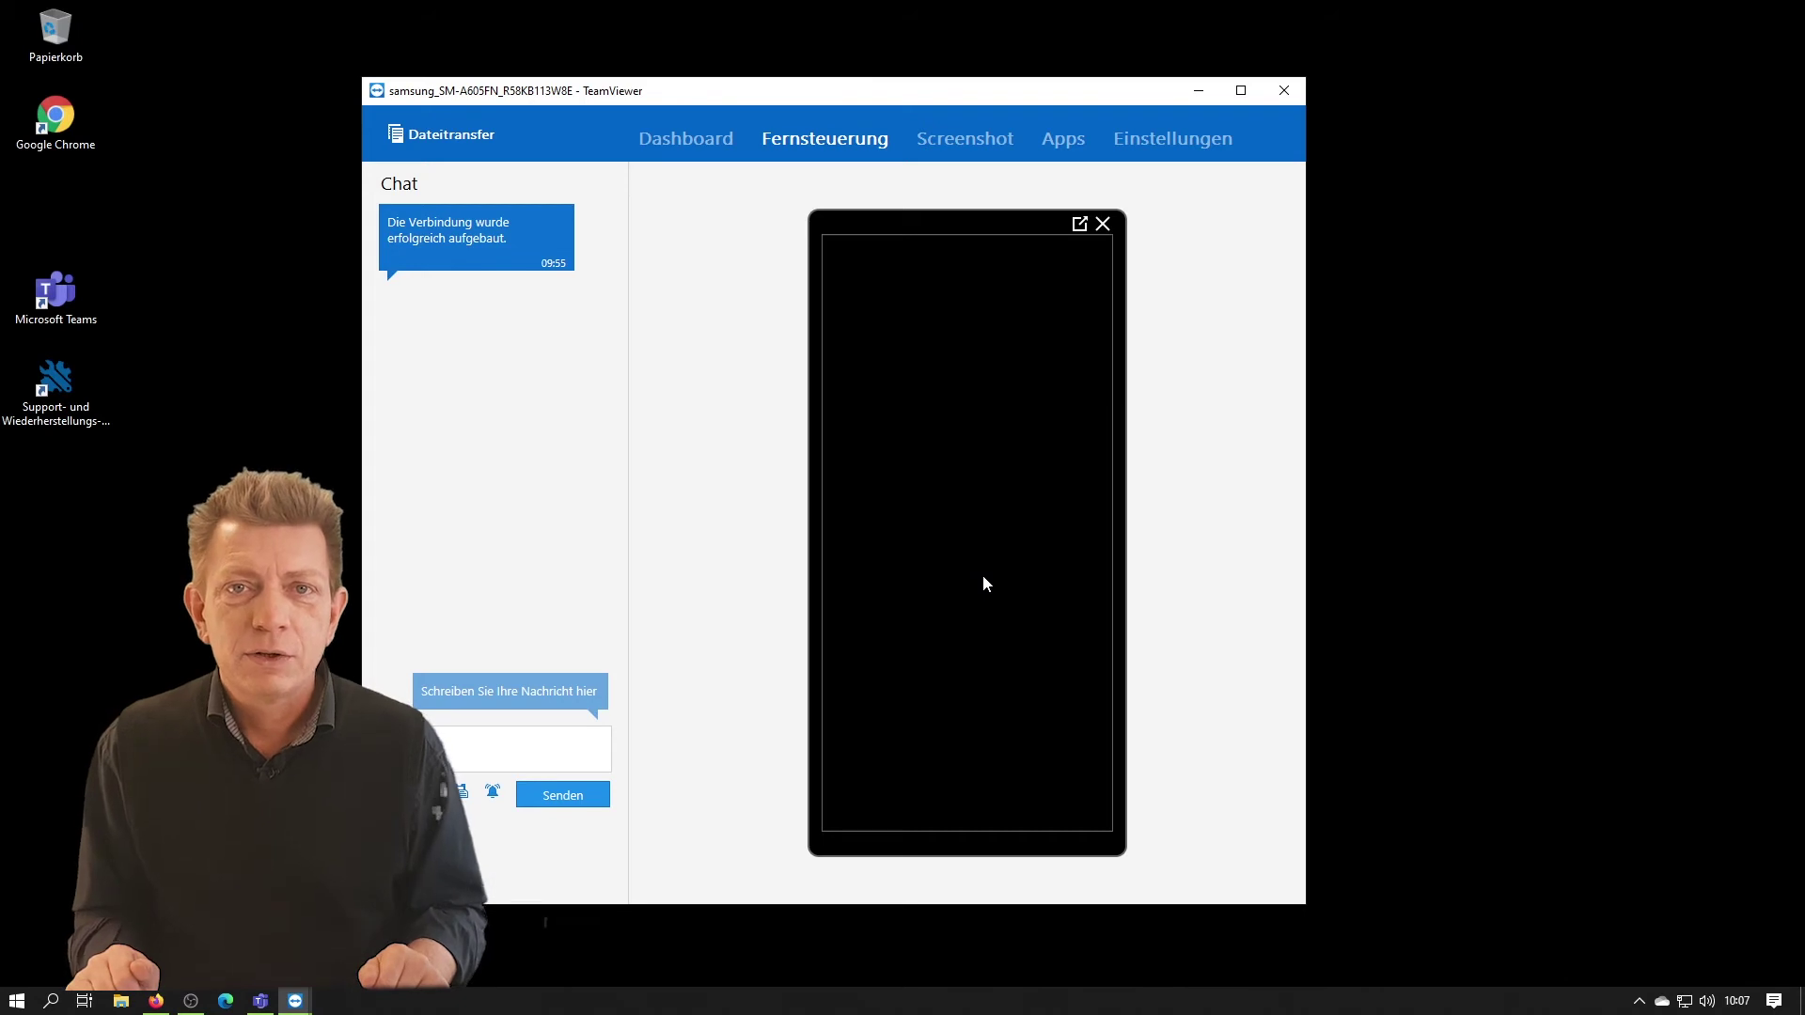
click(983, 575)
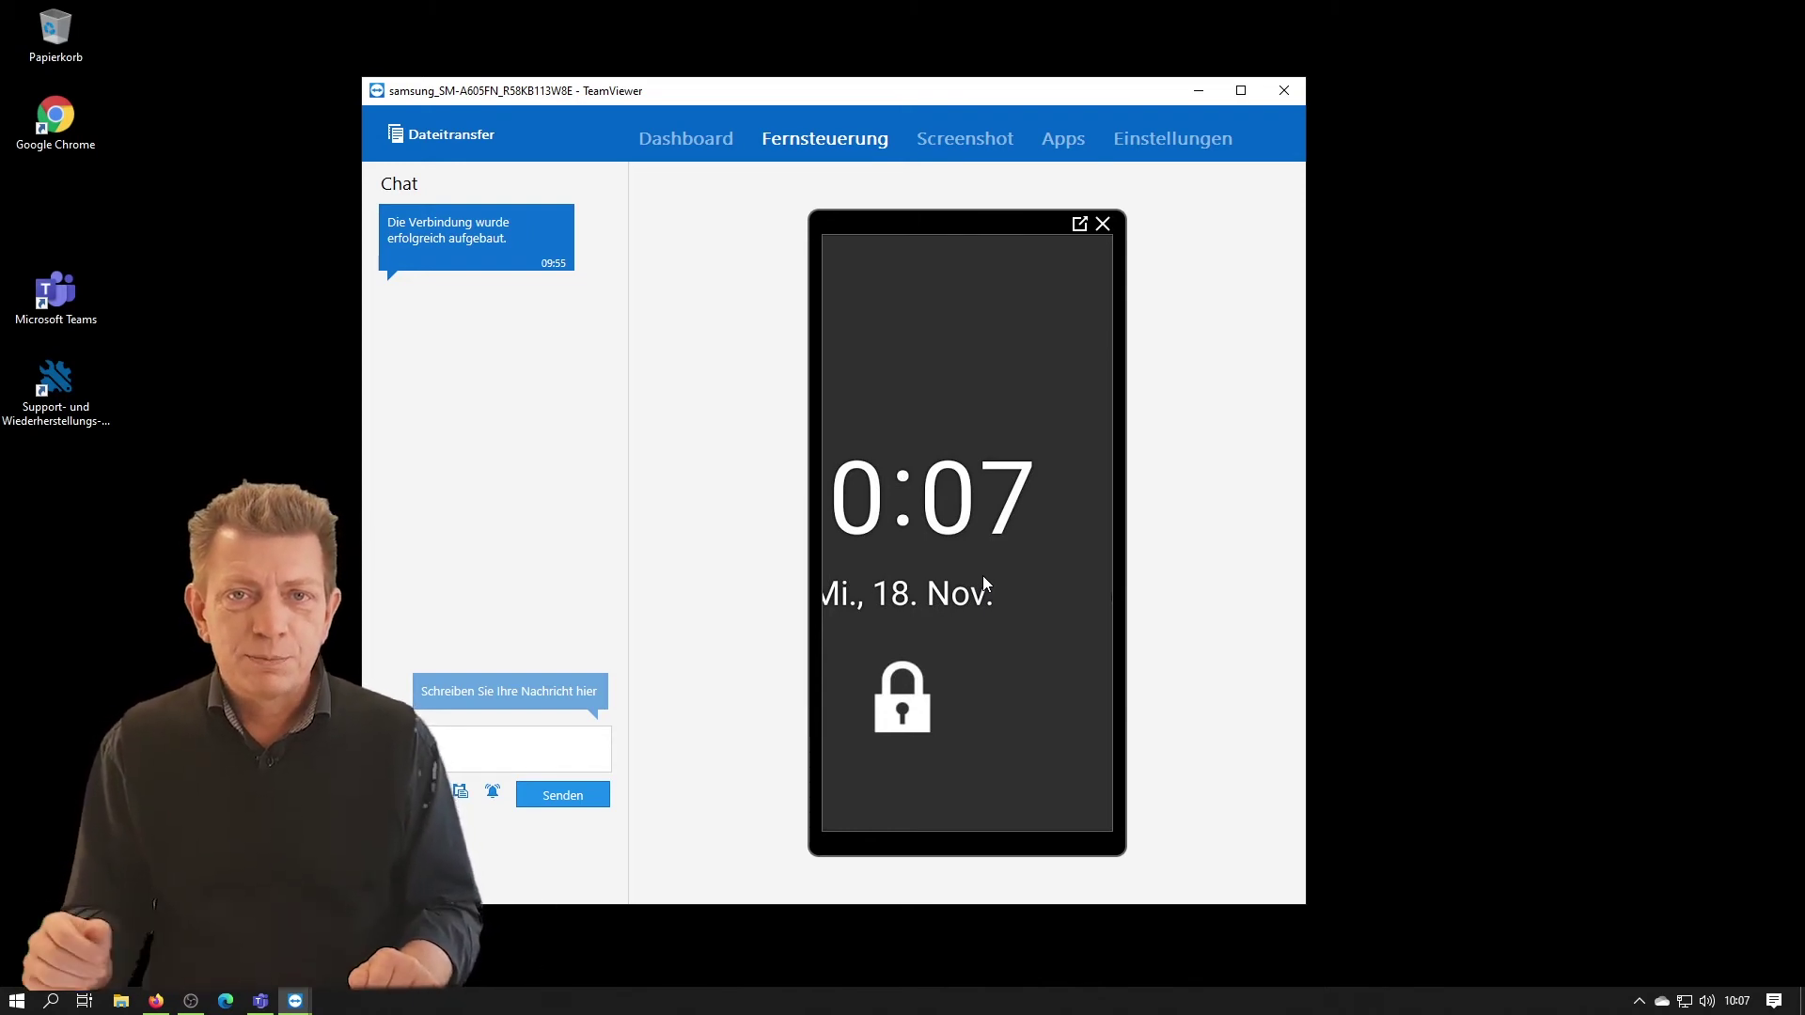
click(157, 1002)
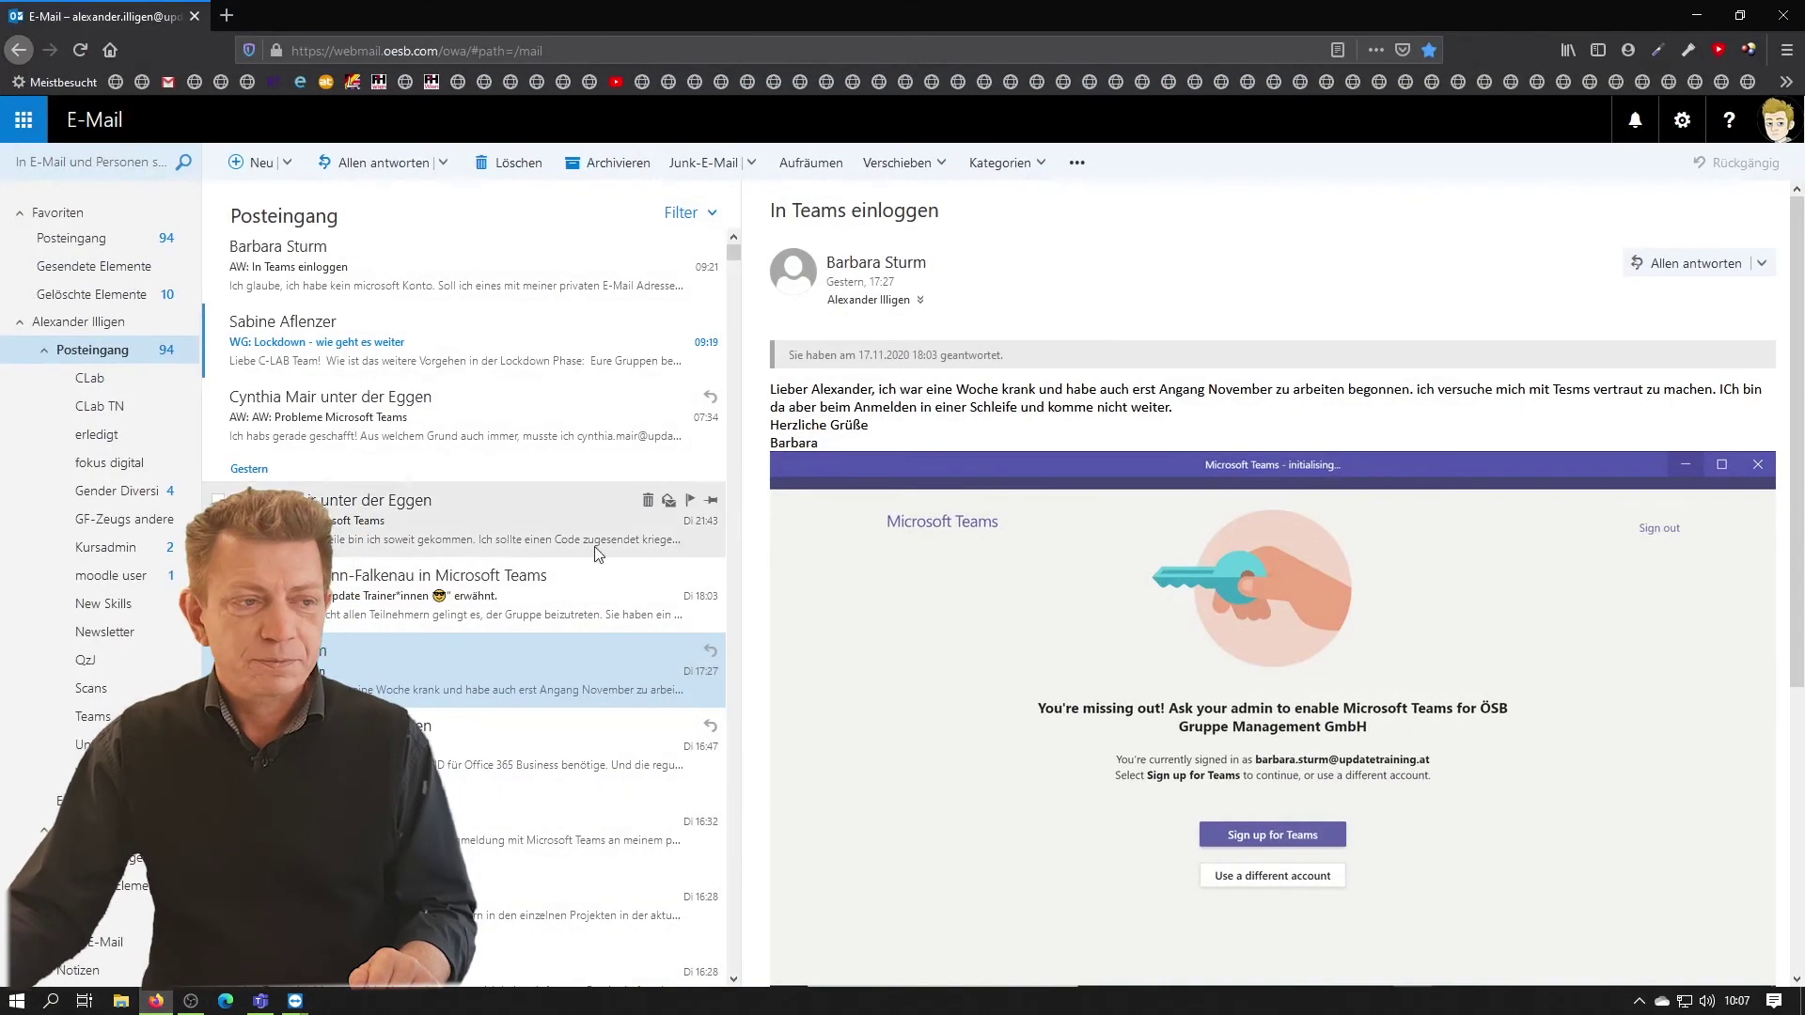
- Load myapplications.microsoft.com (My Apps) from the browser address bar
click(341, 51)
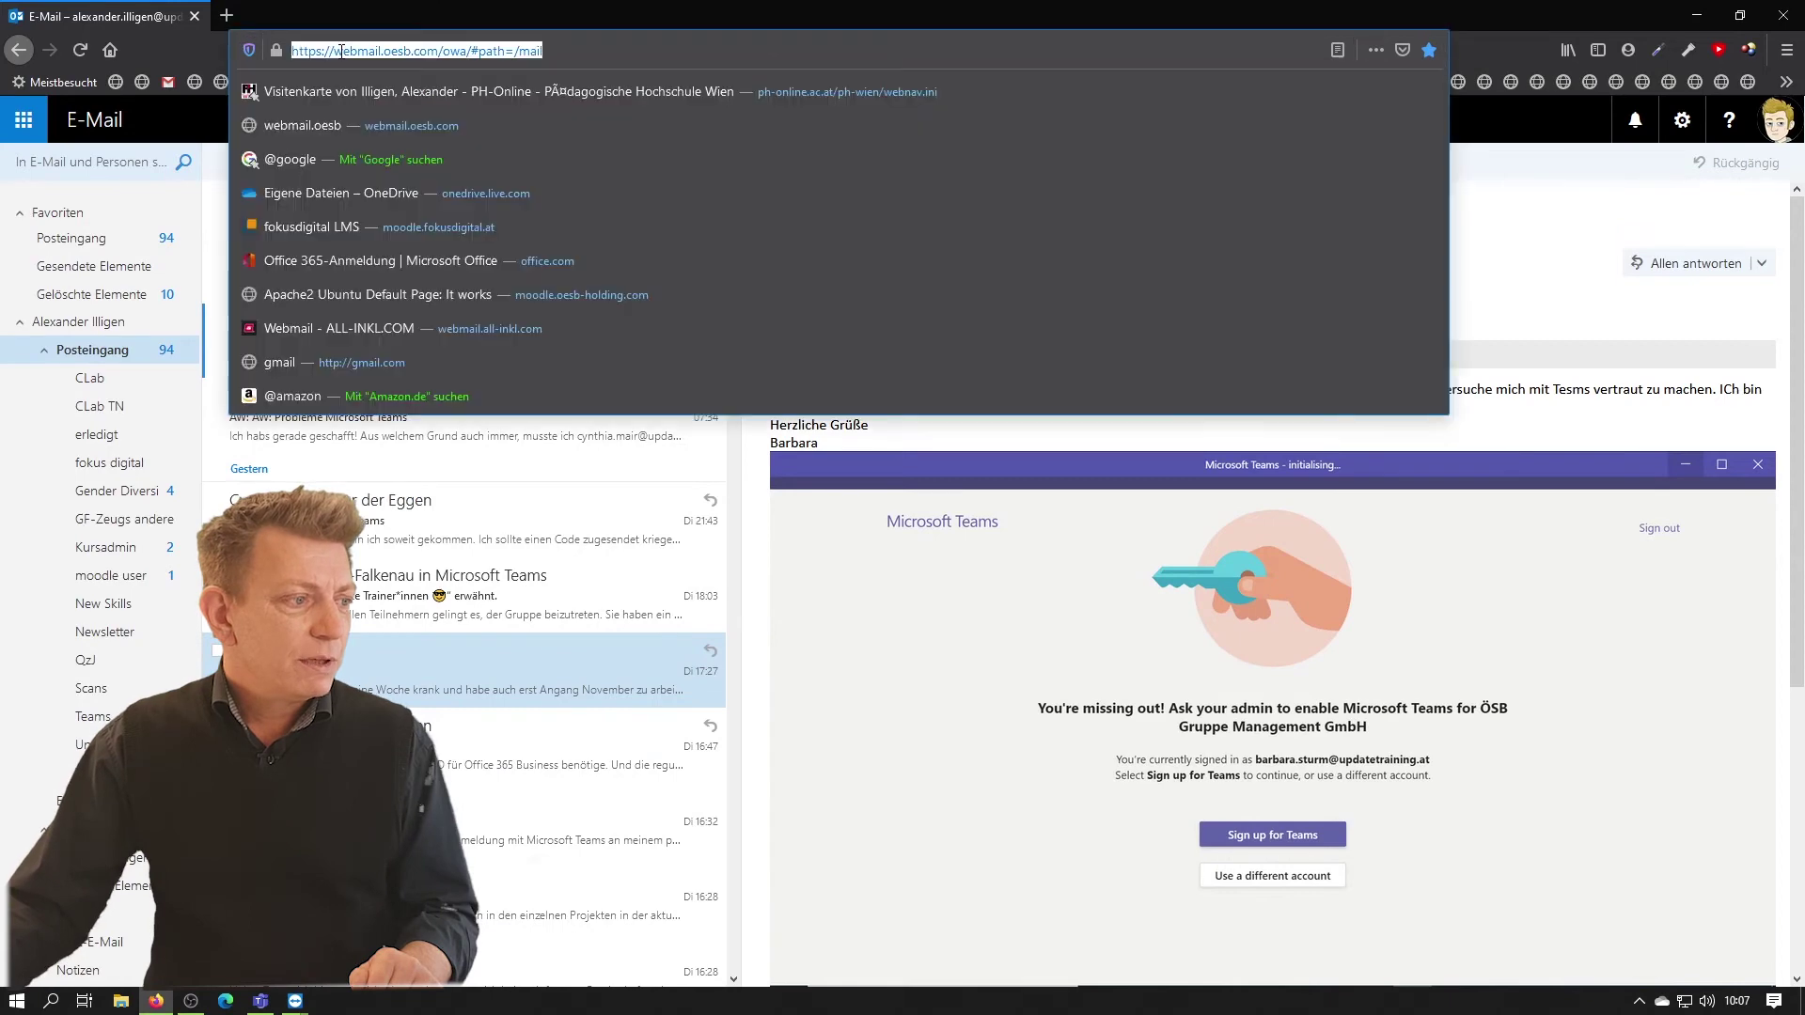
text(mi)
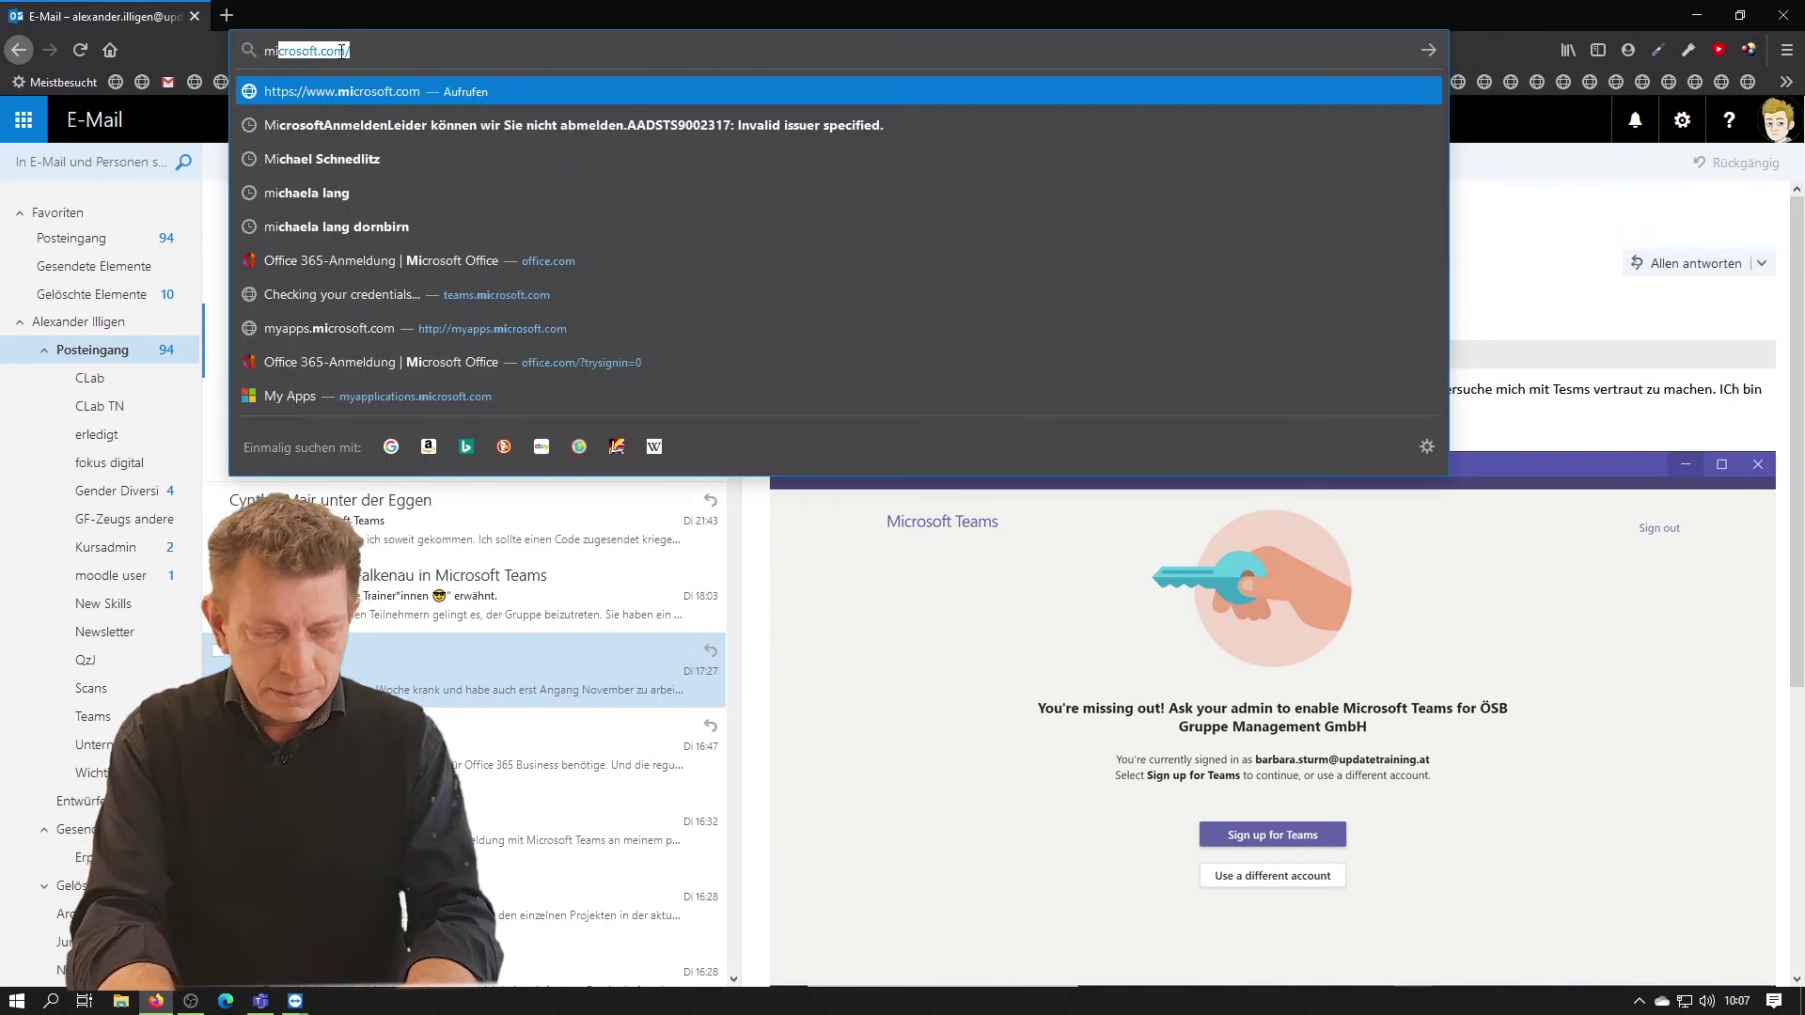
text(ya)
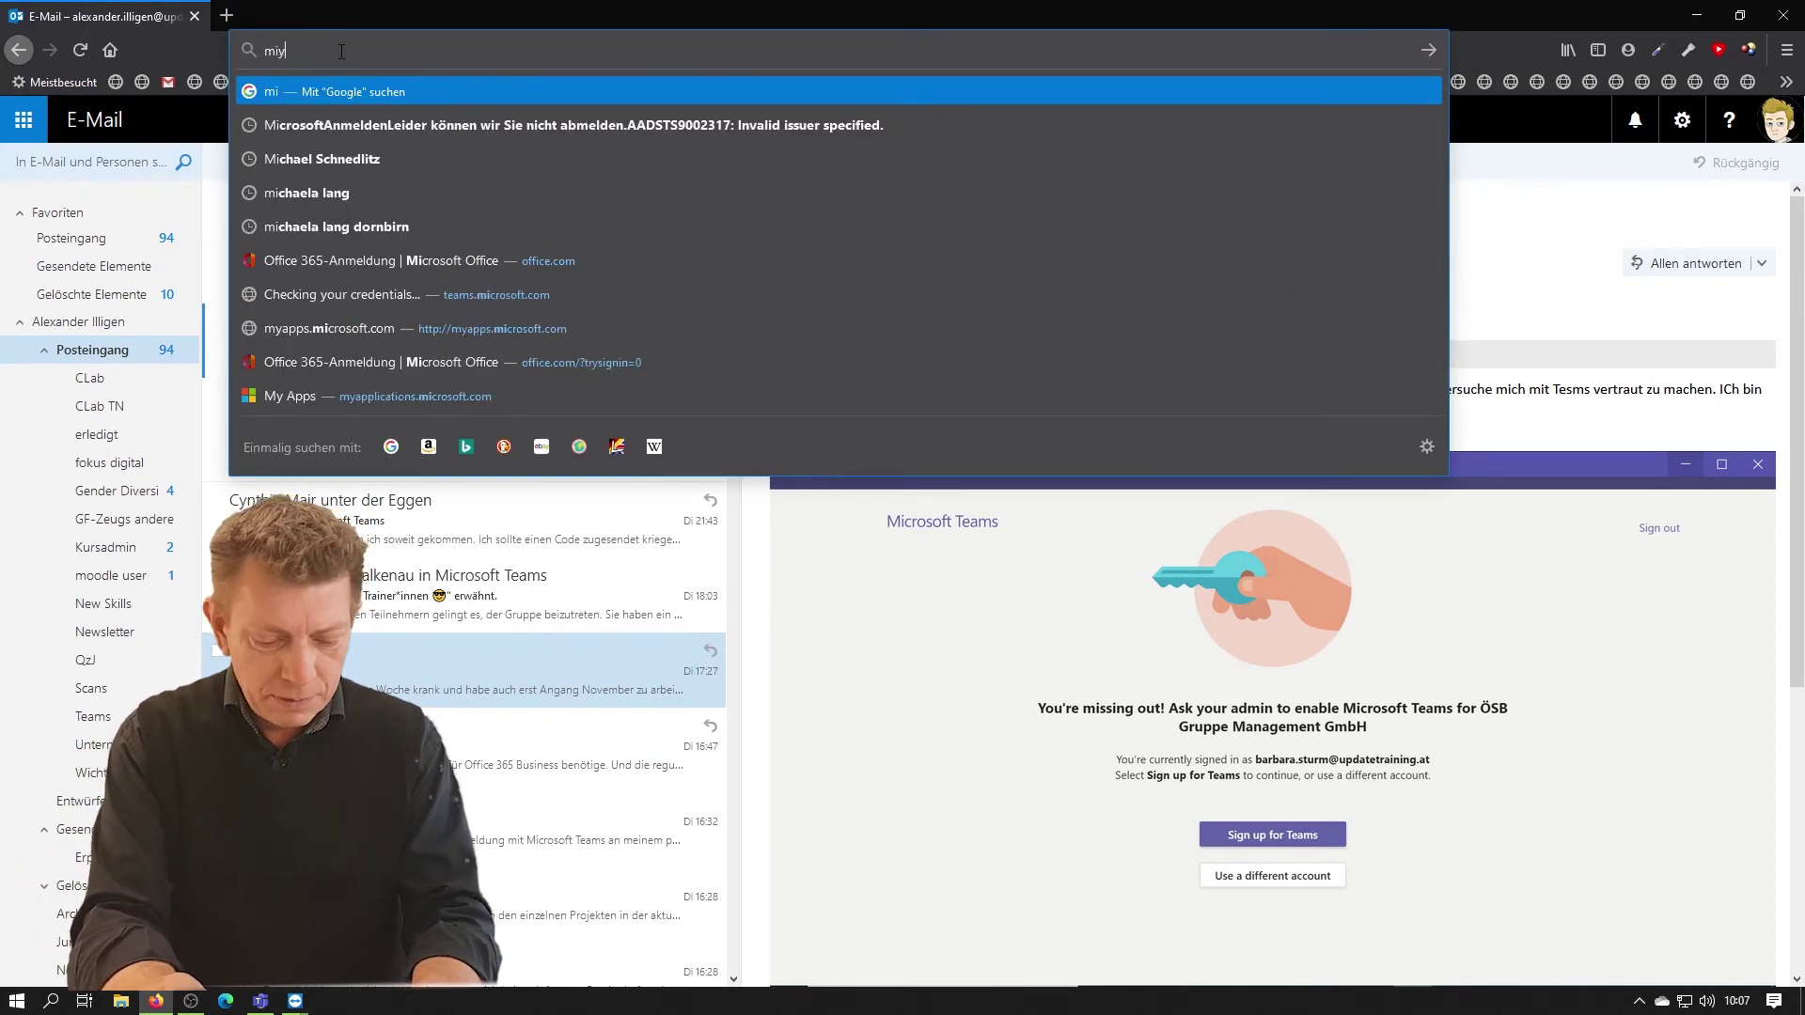
key(BackSpace)
key(BackSpace)
key(BackSpace)
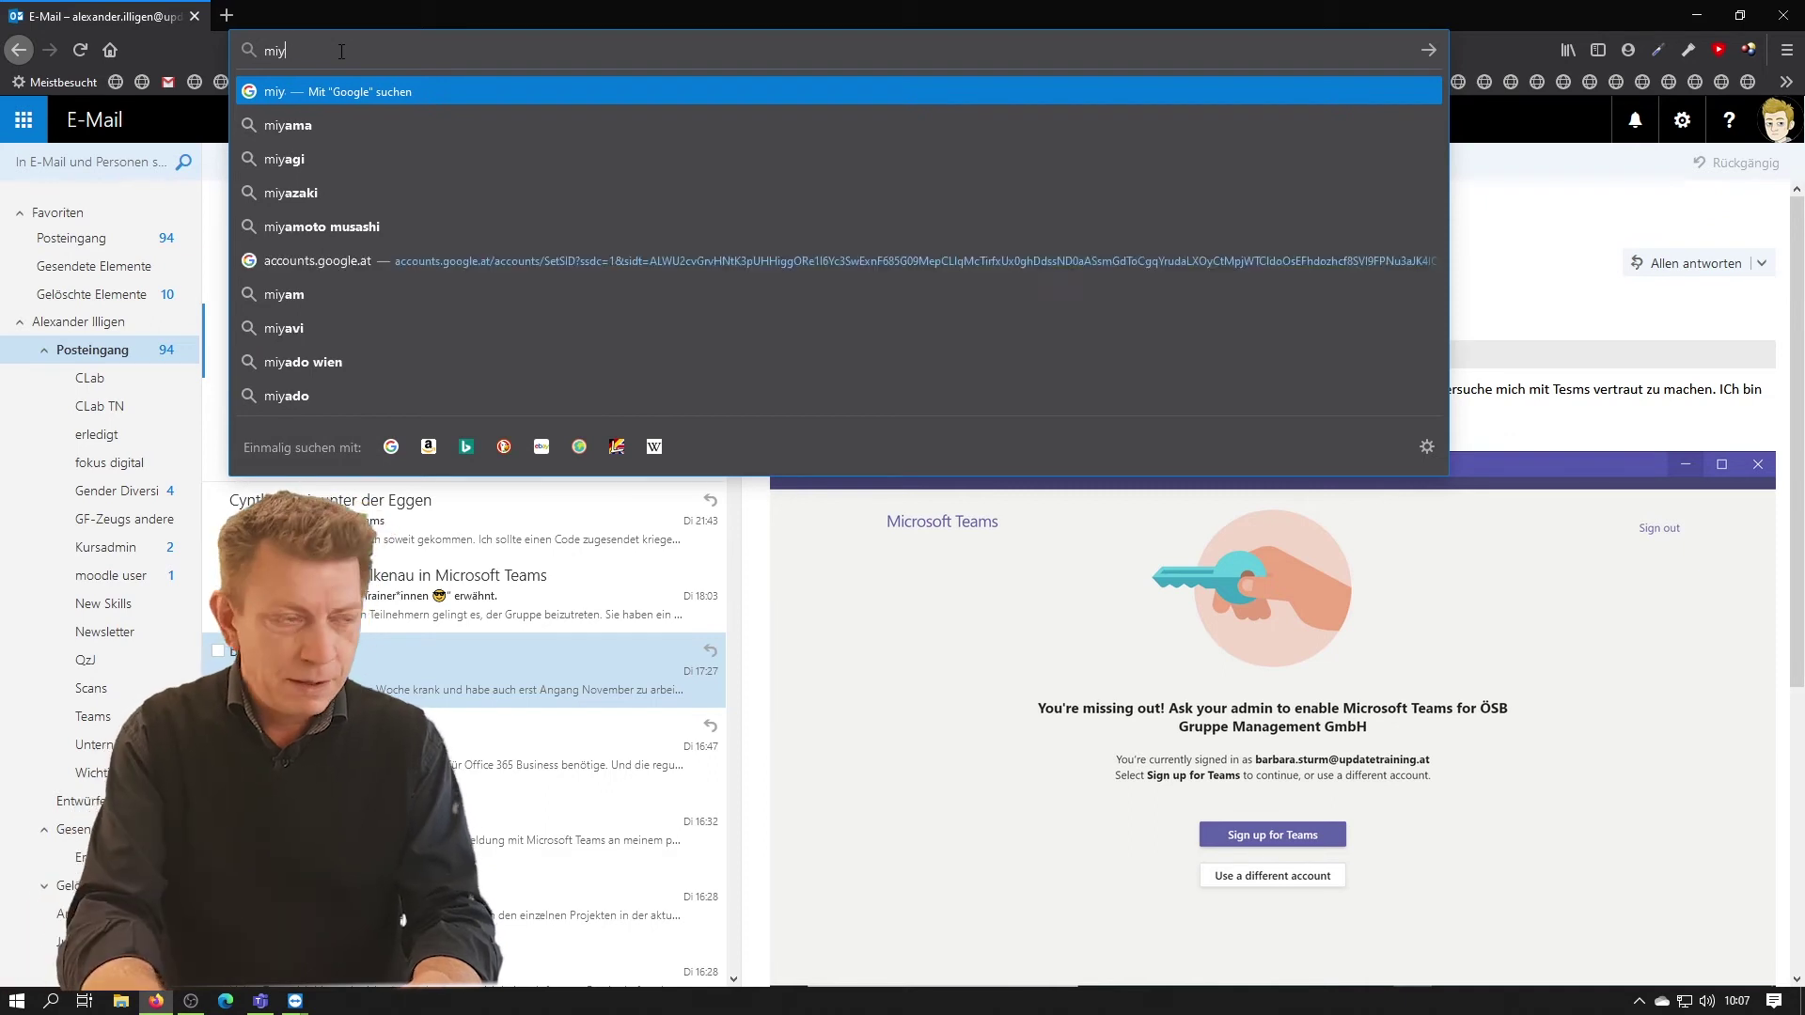
text(yapplications.microsoft.com/)
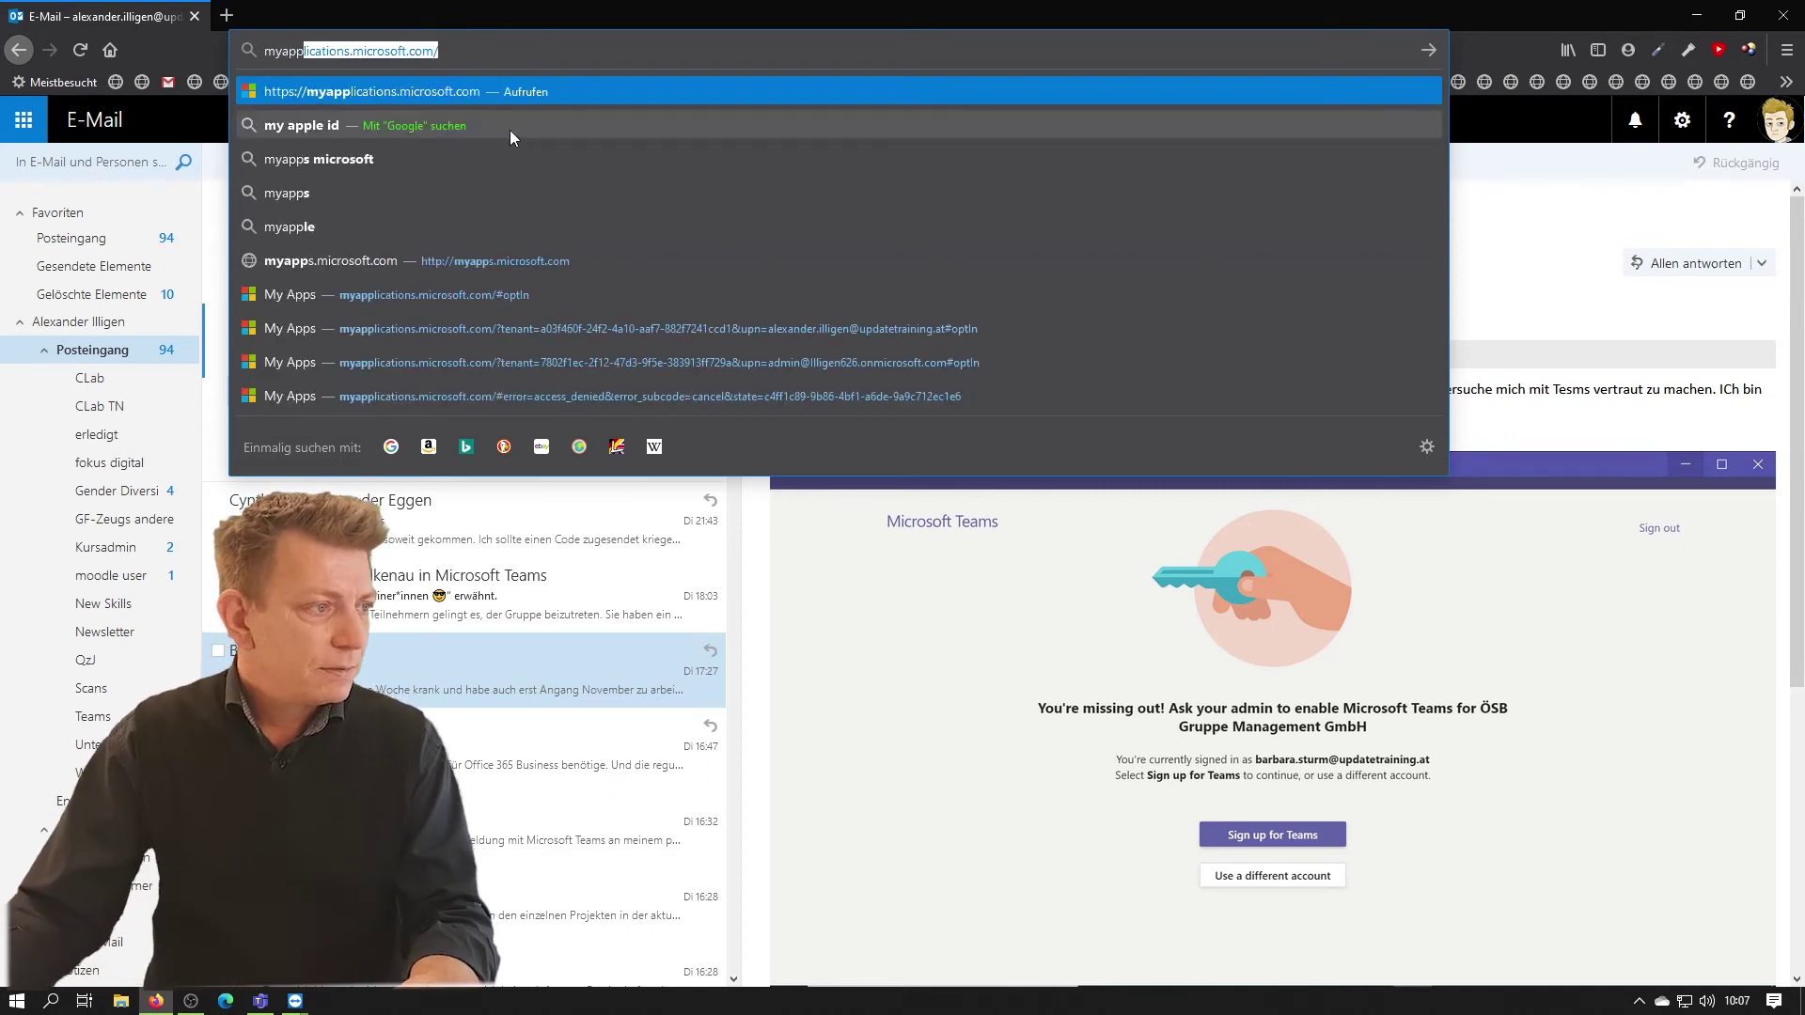
click(480, 265)
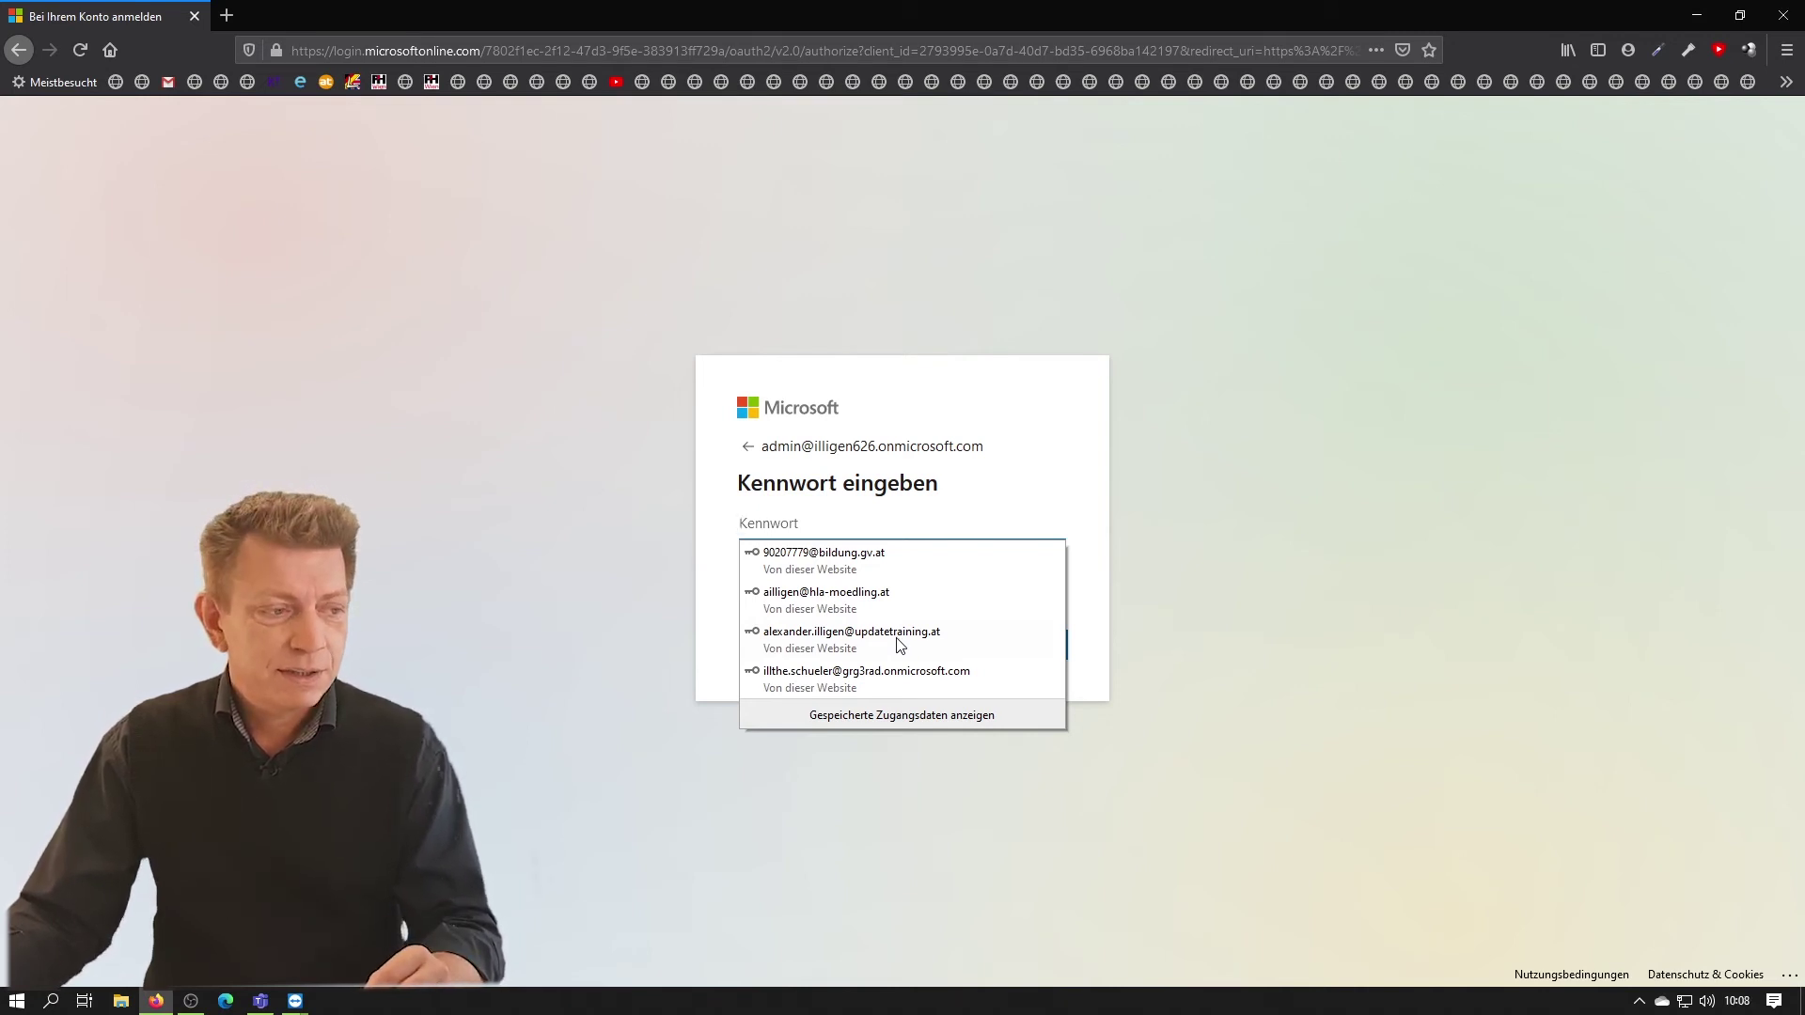
- Try signing in twice with the saved password, then dismiss the saved-login suggestions
click(900, 645)
click(1011, 646)
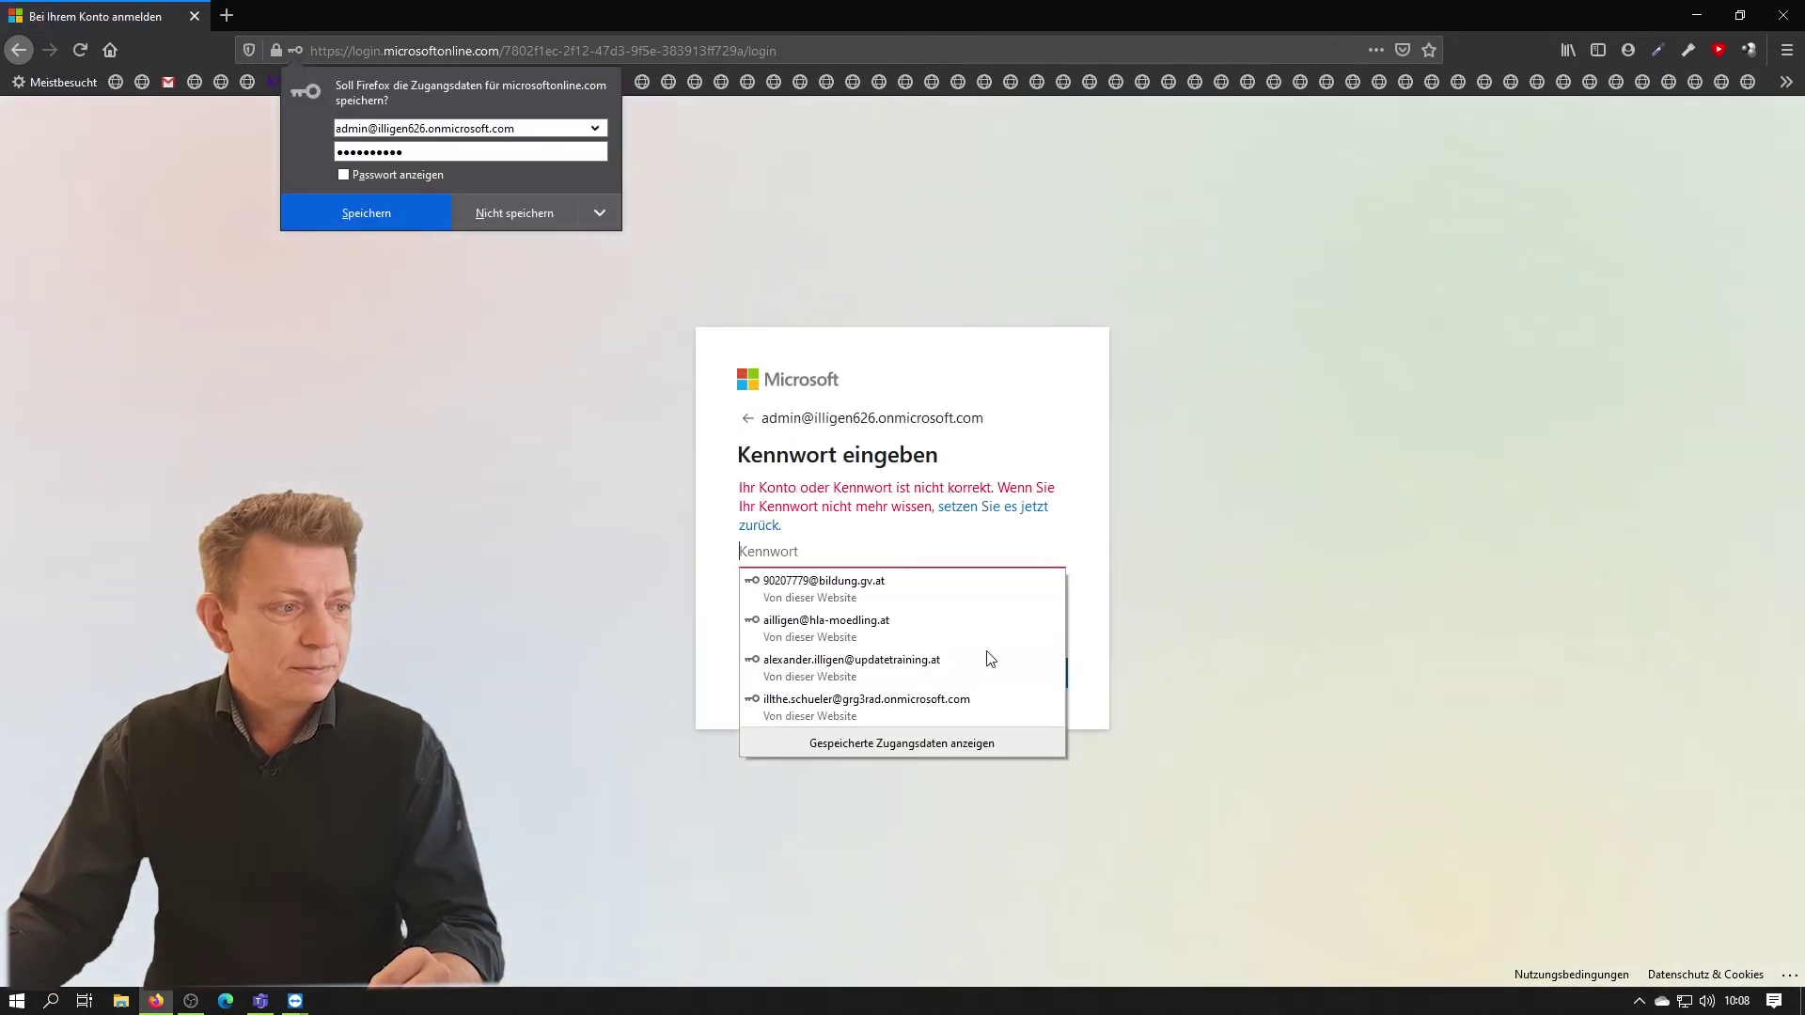
click(917, 670)
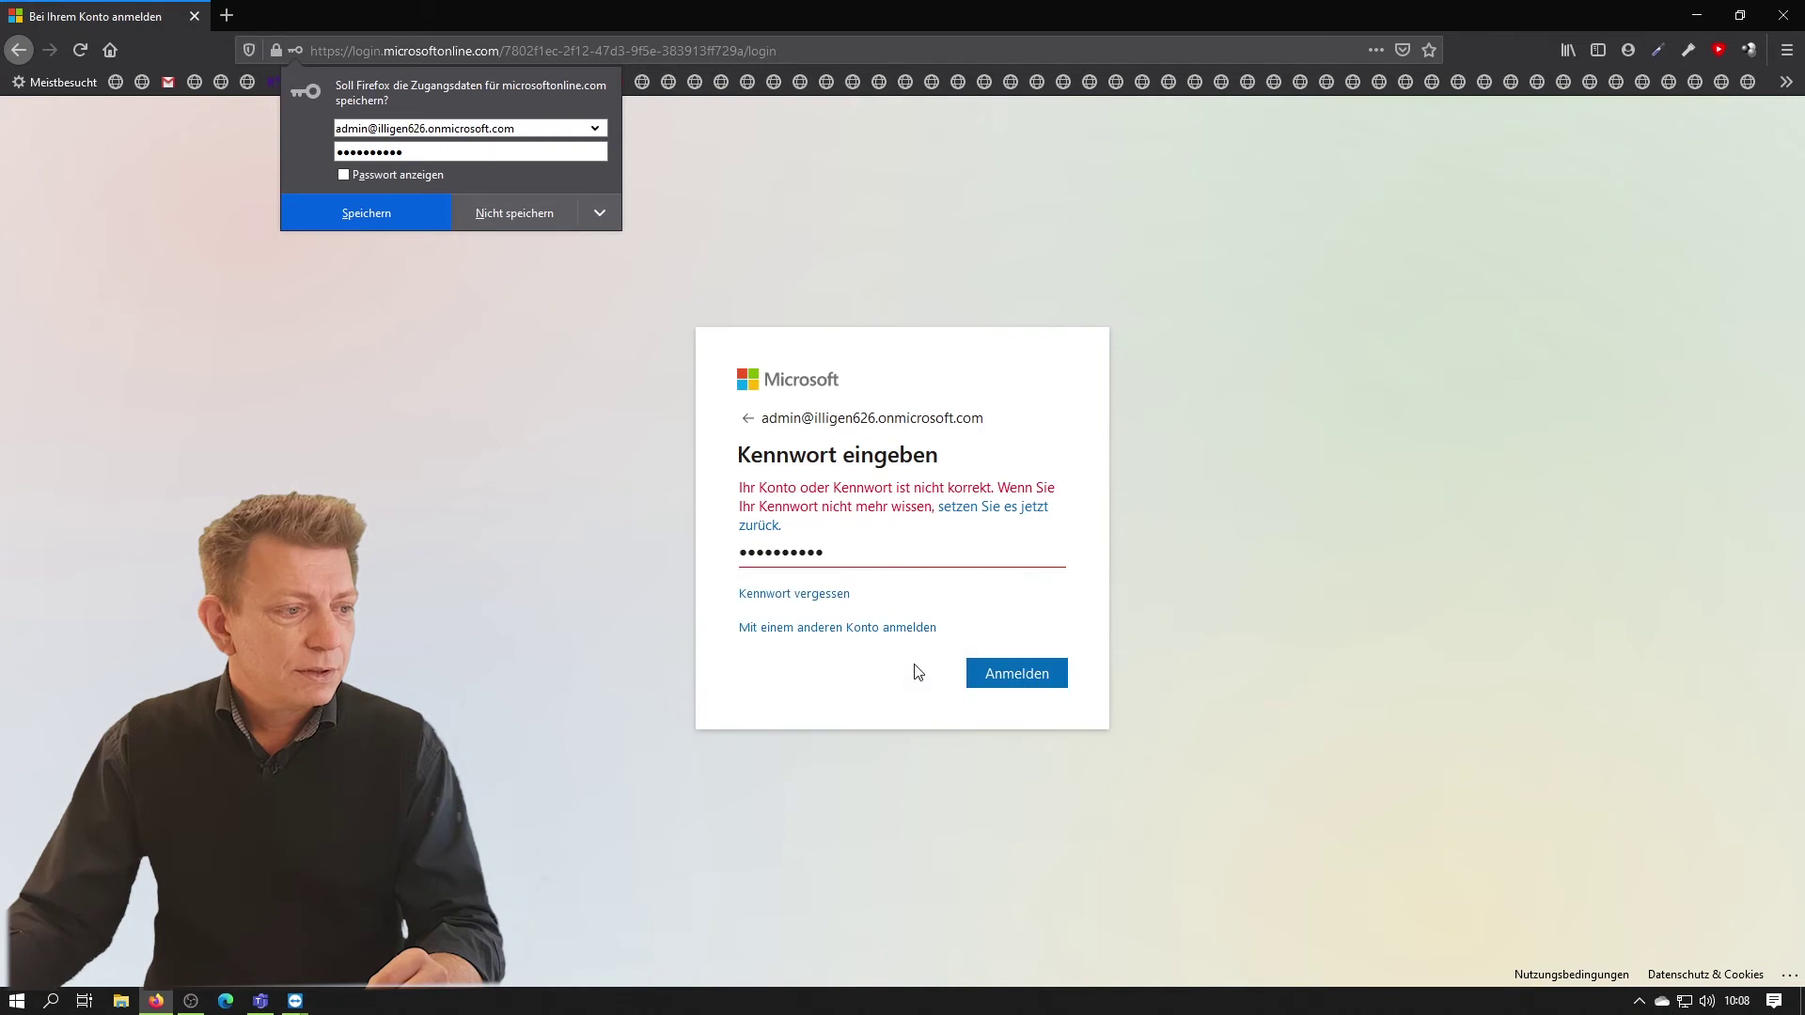
click(1022, 675)
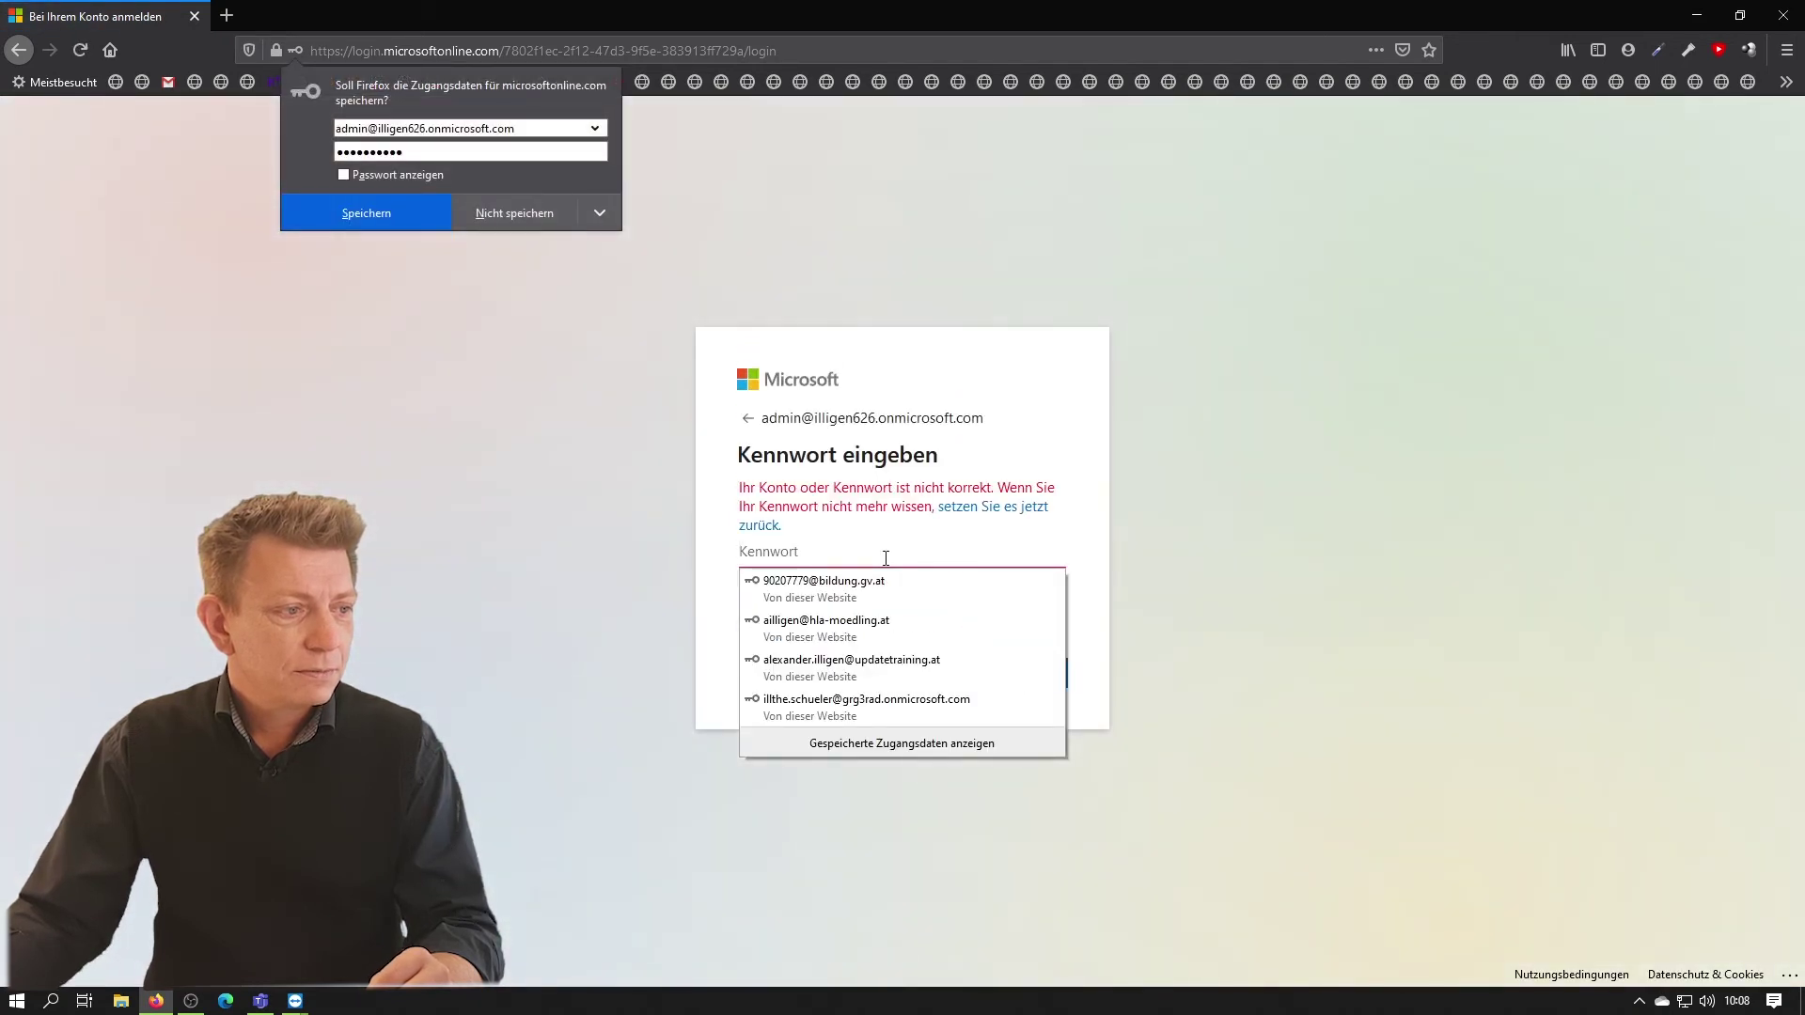
click(885, 558)
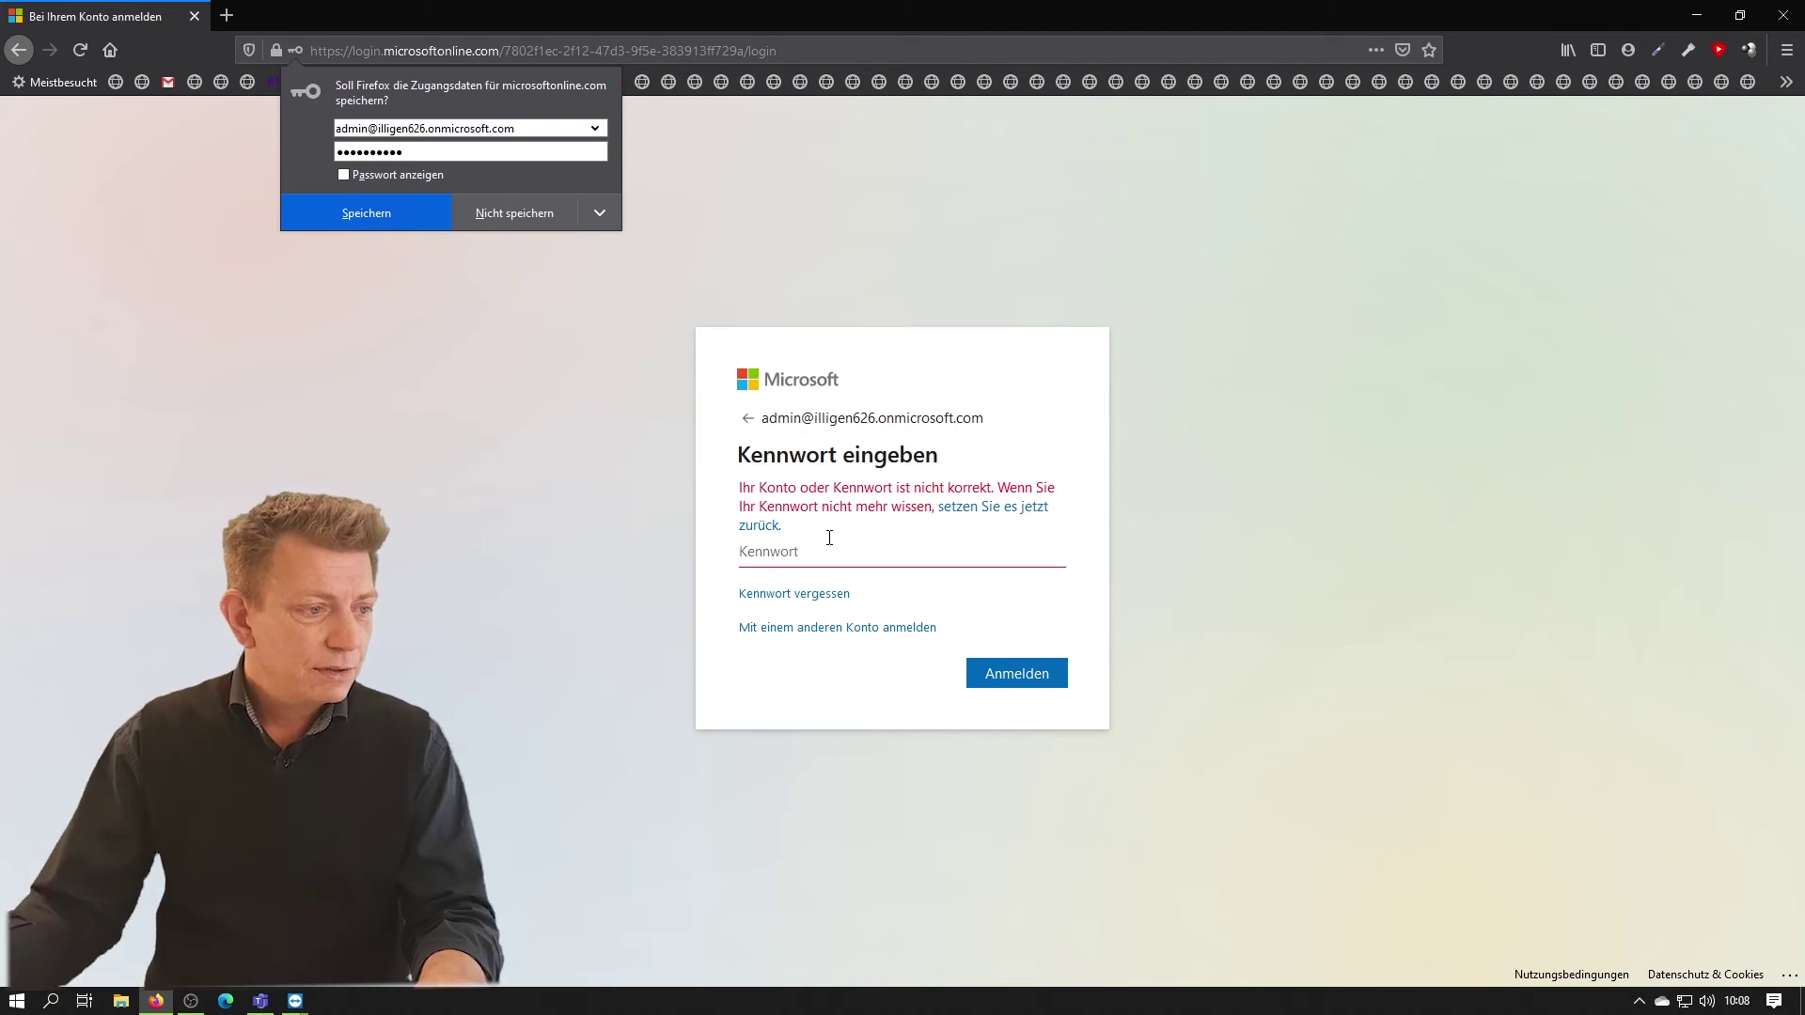
- Sign in with a different work account by entering its password
click(818, 628)
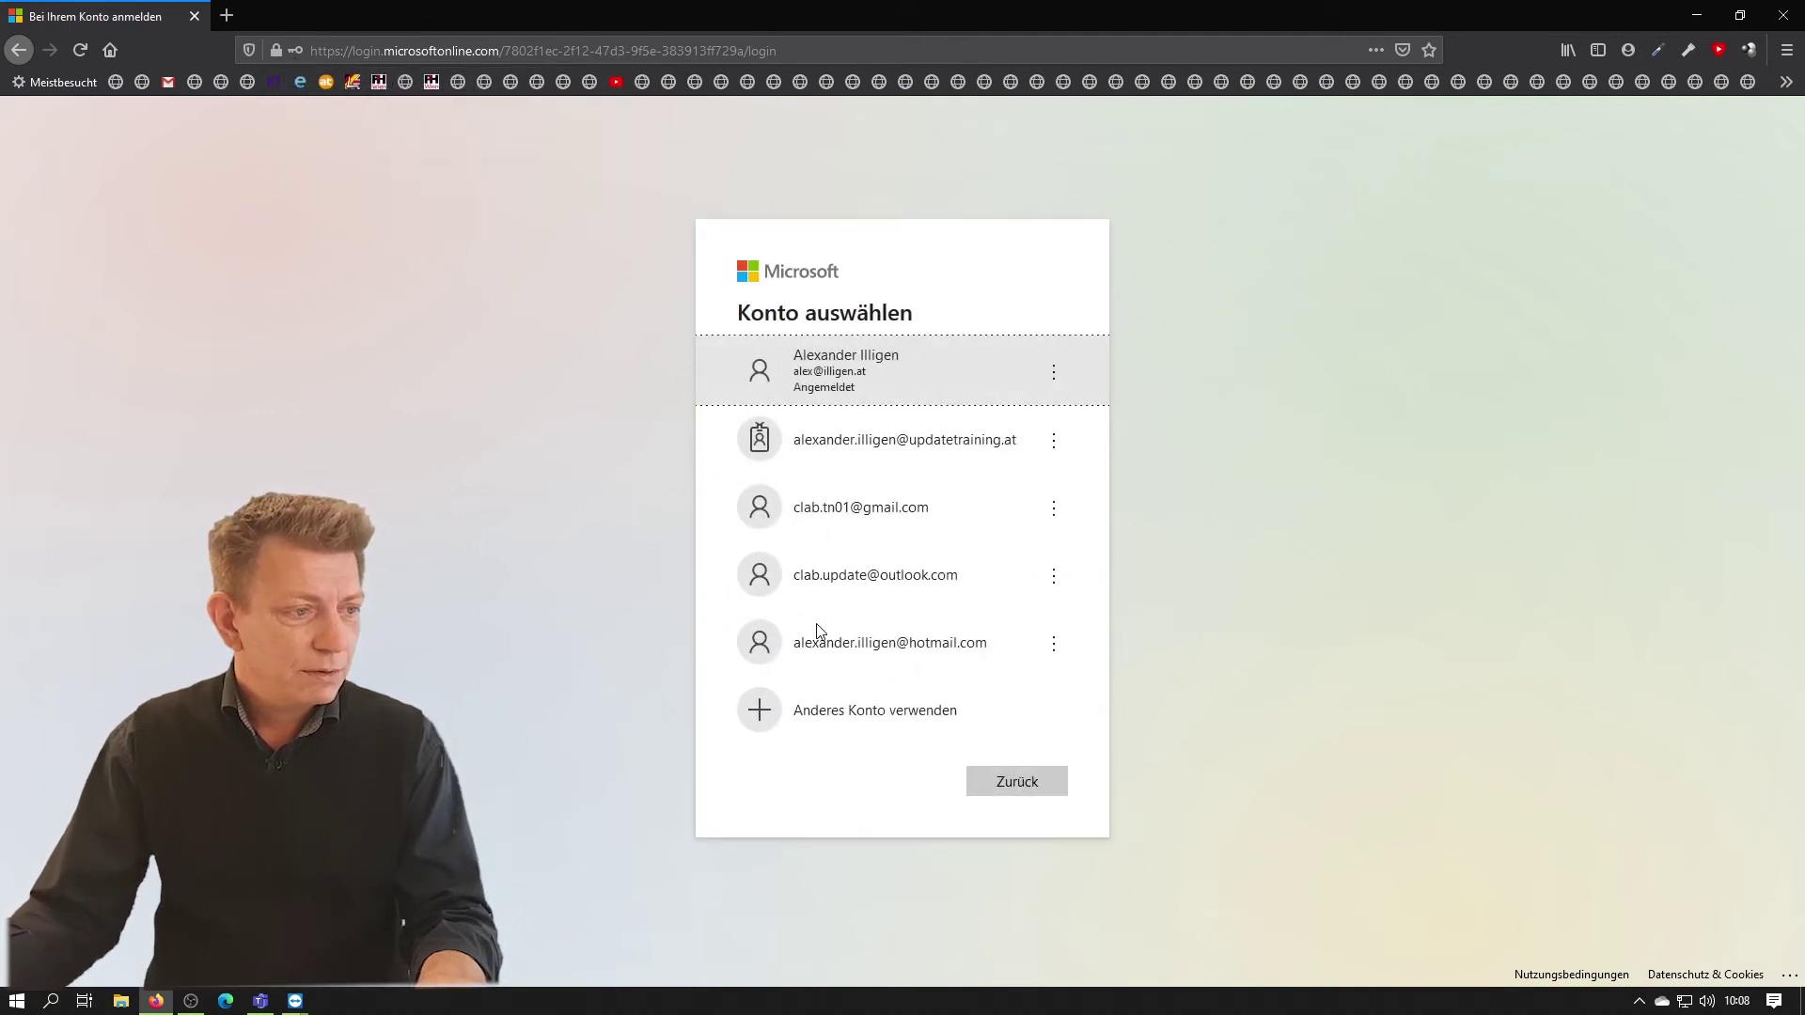
click(862, 453)
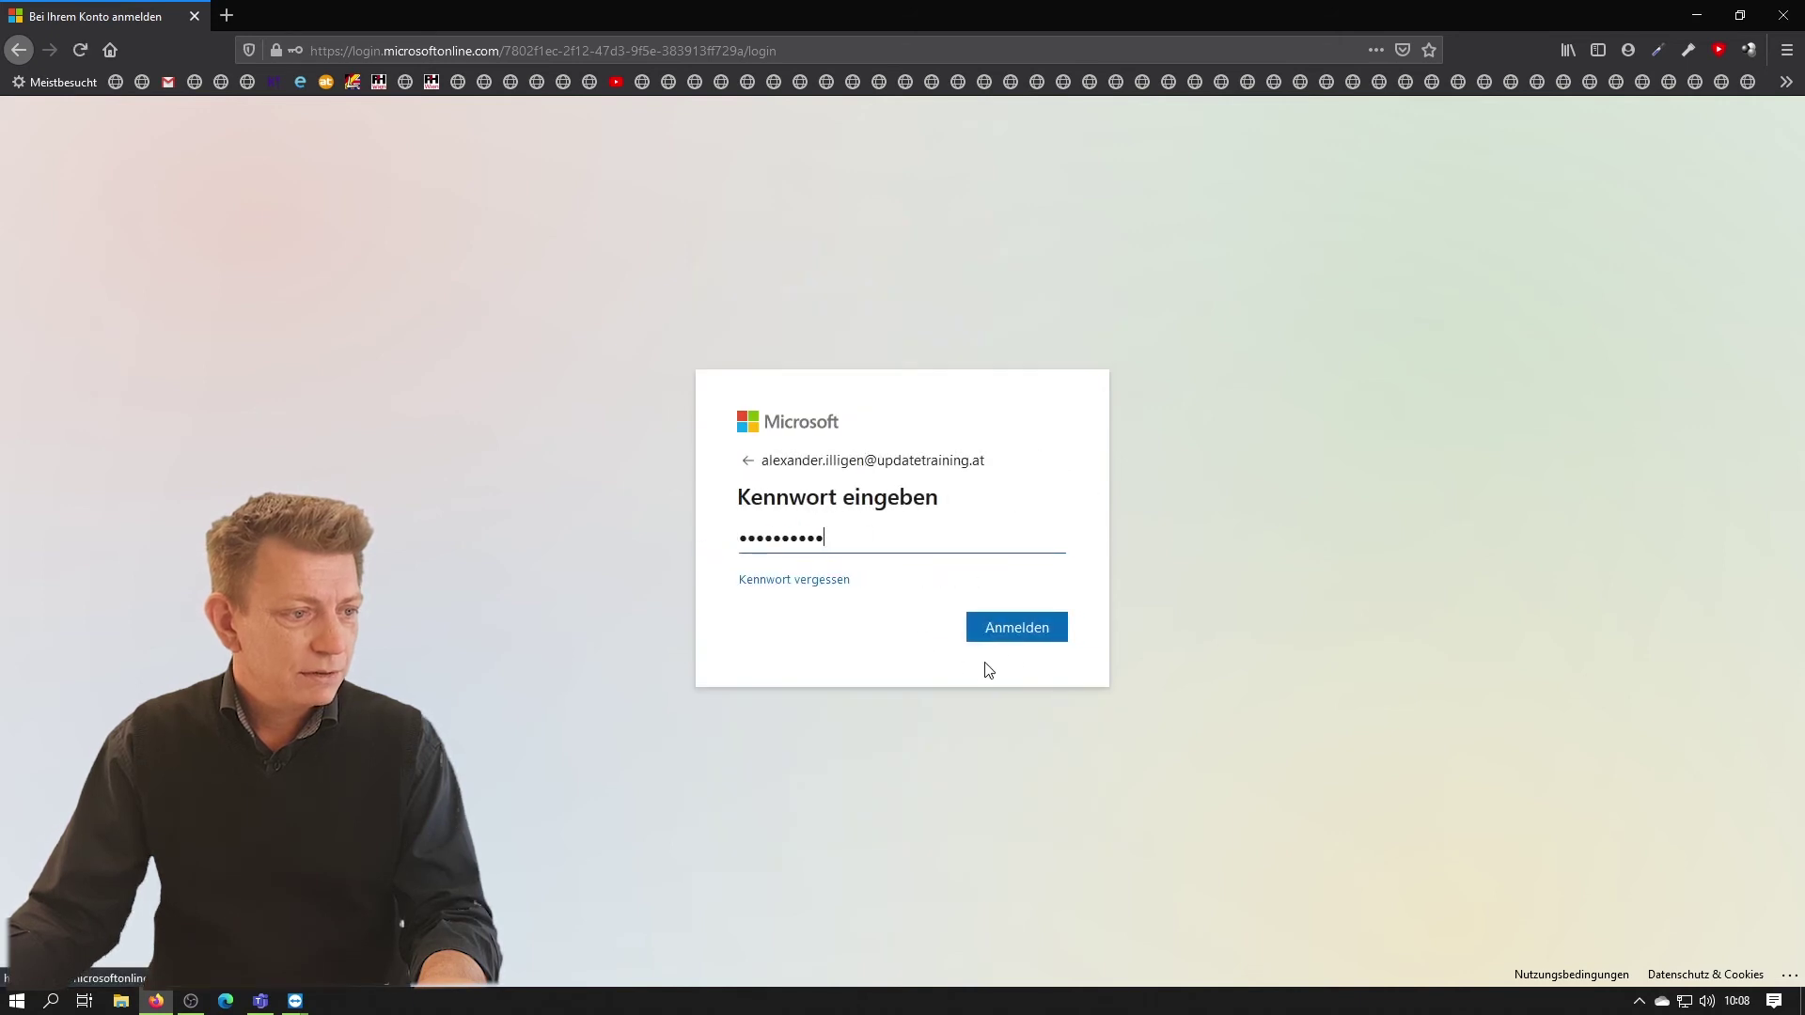
drag(933, 537, 633, 495)
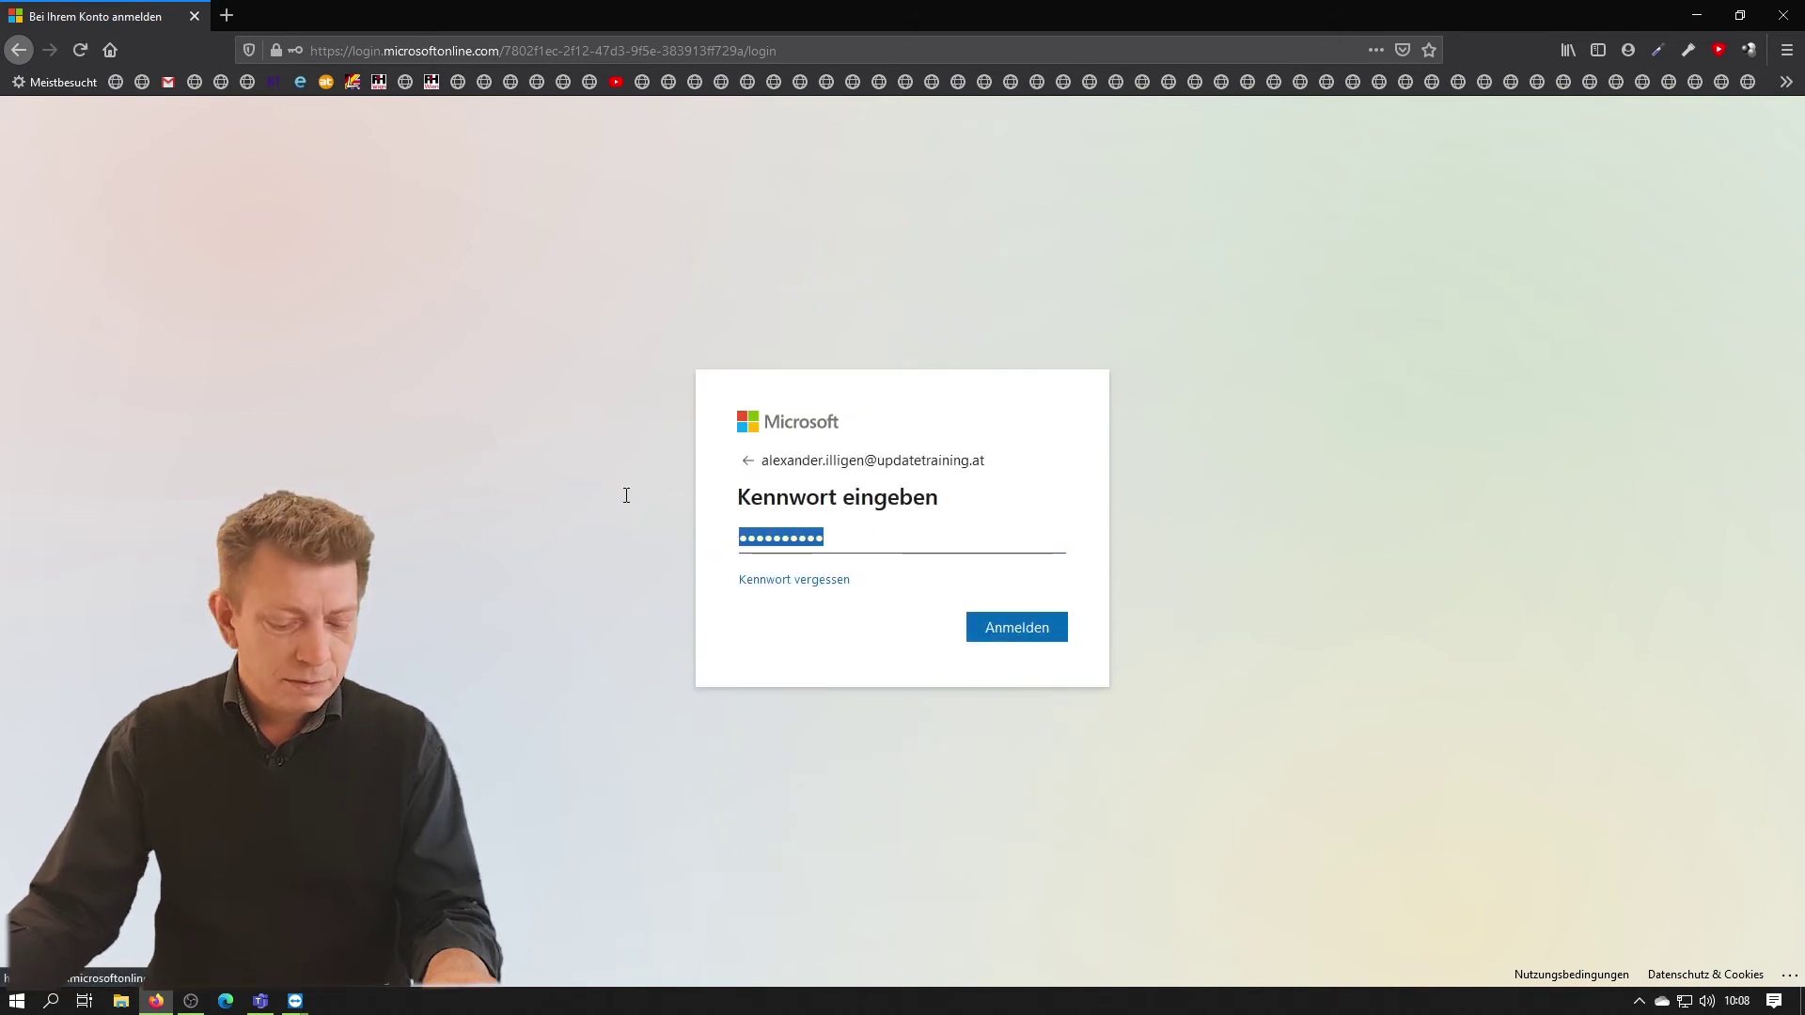
text(••)
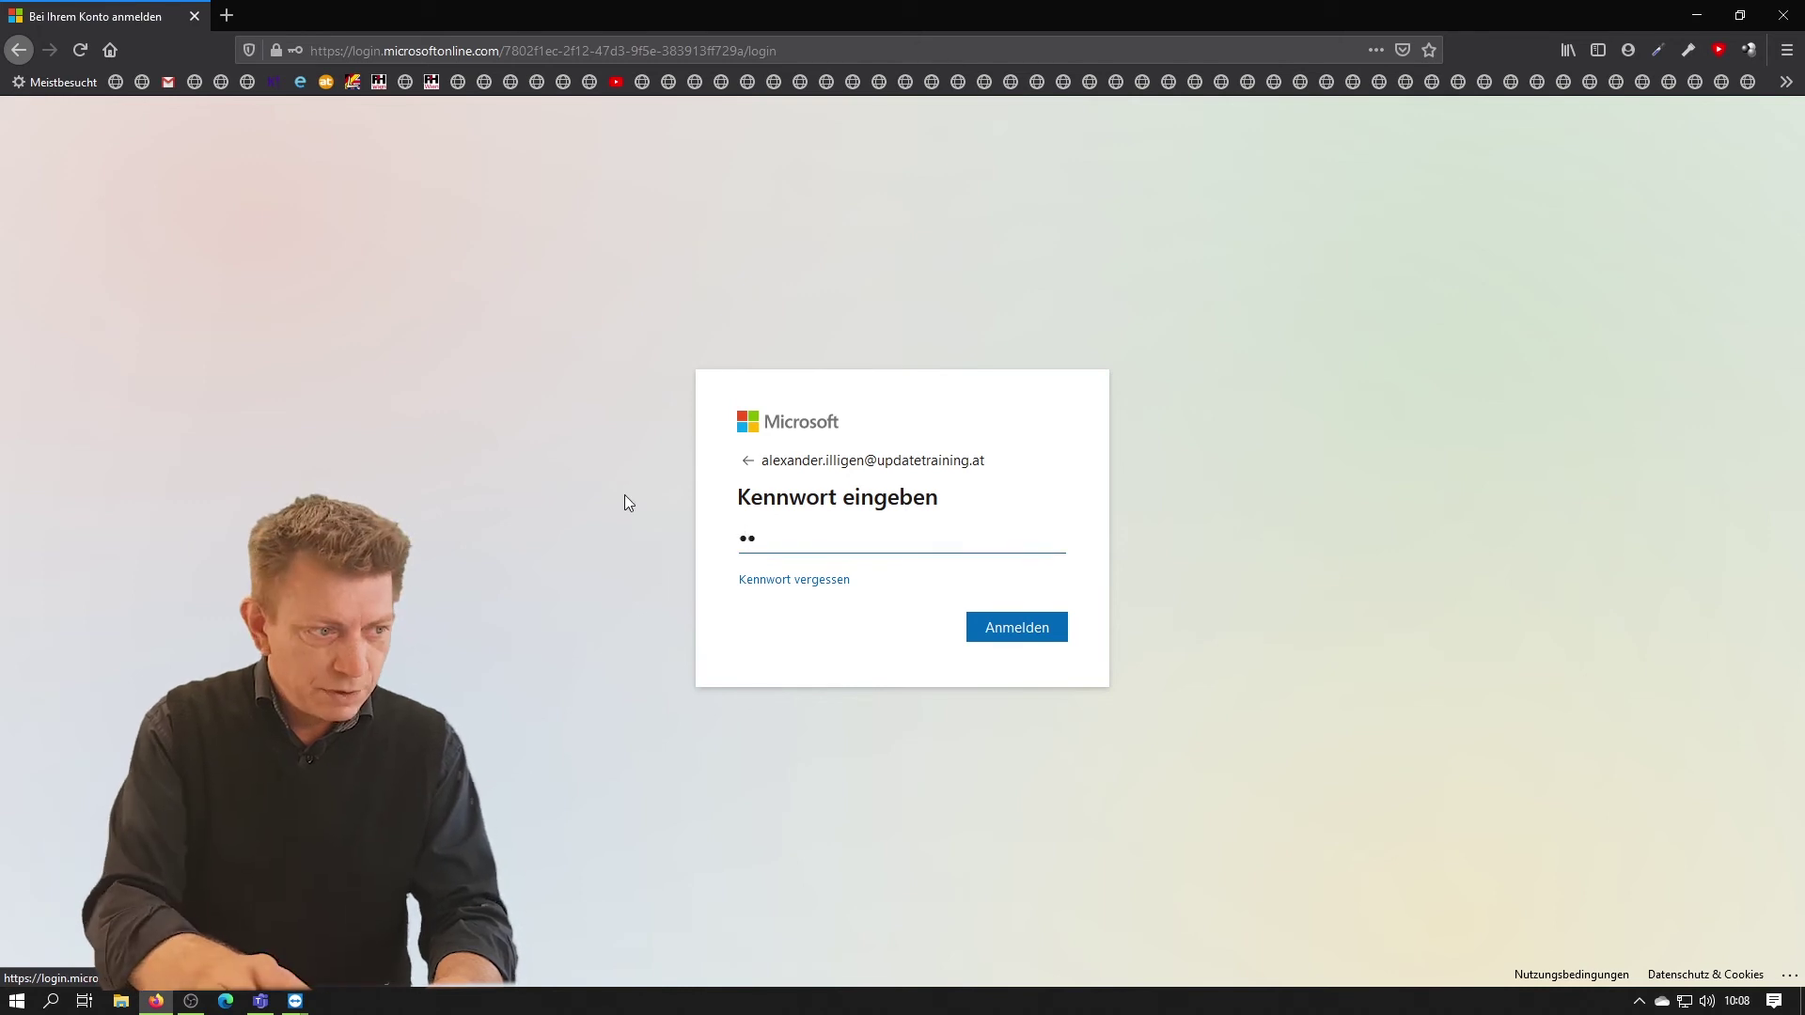
text(••••••••)
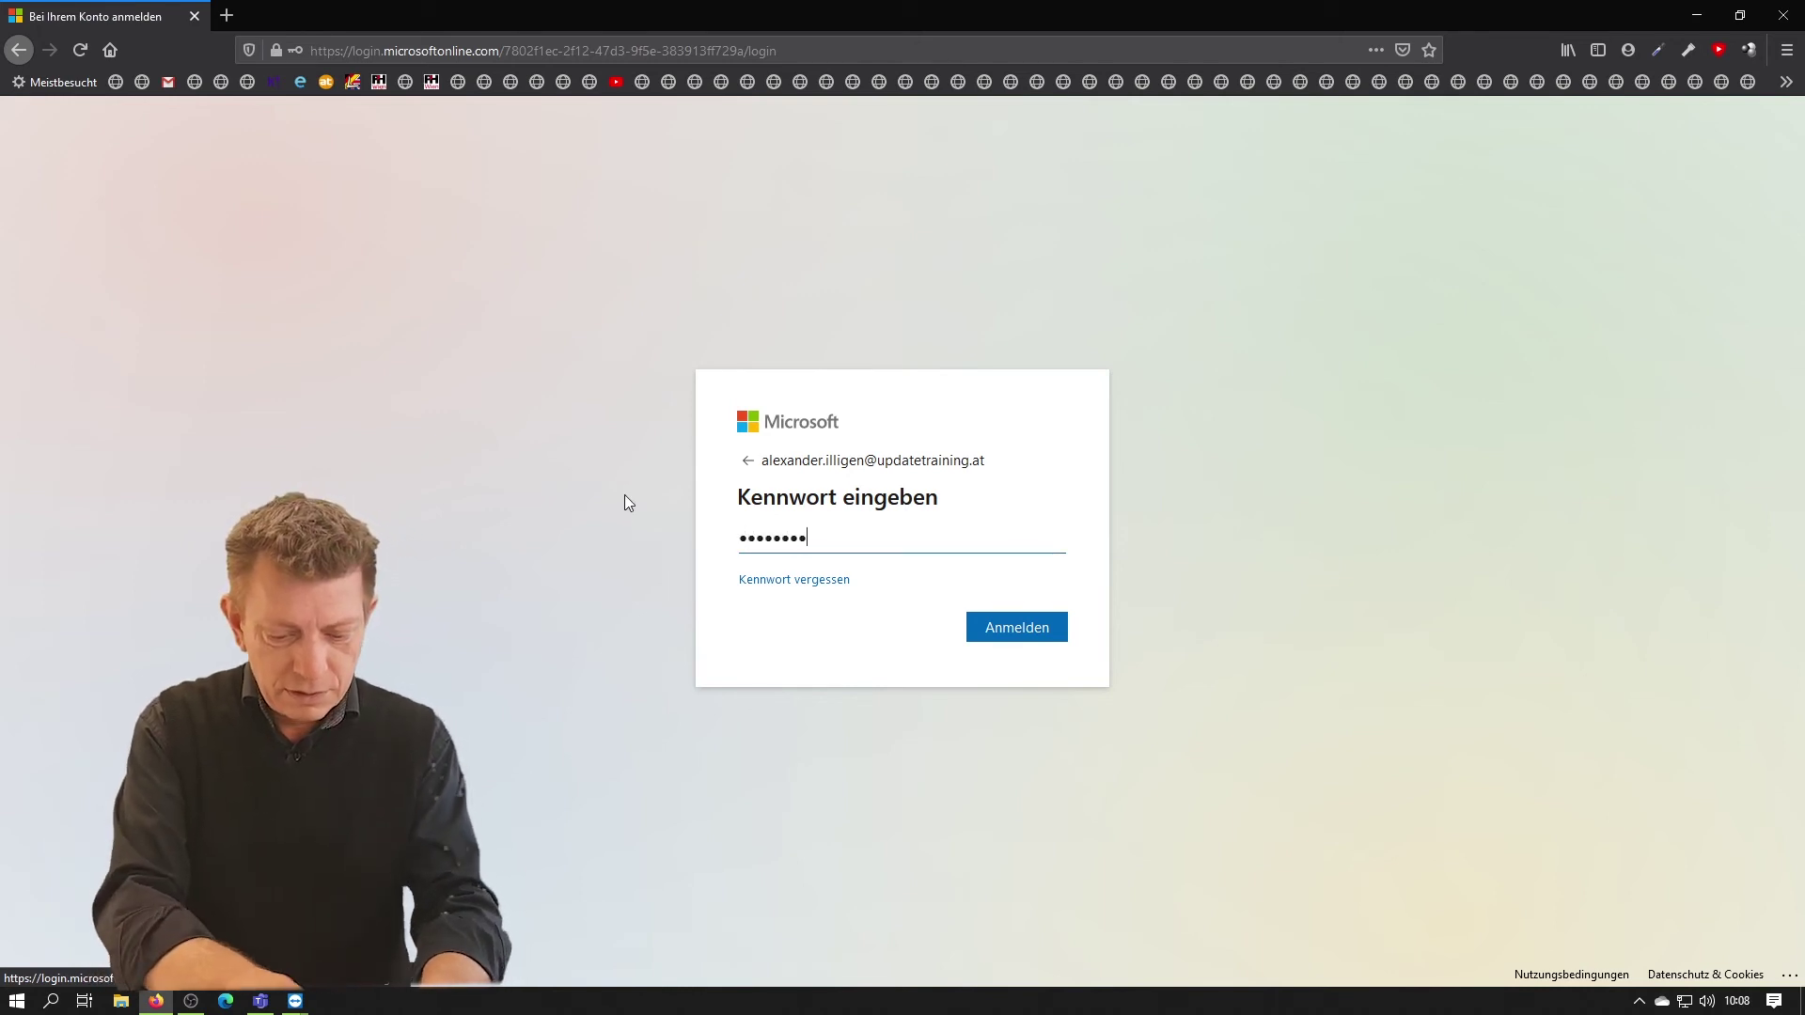
key(Return)
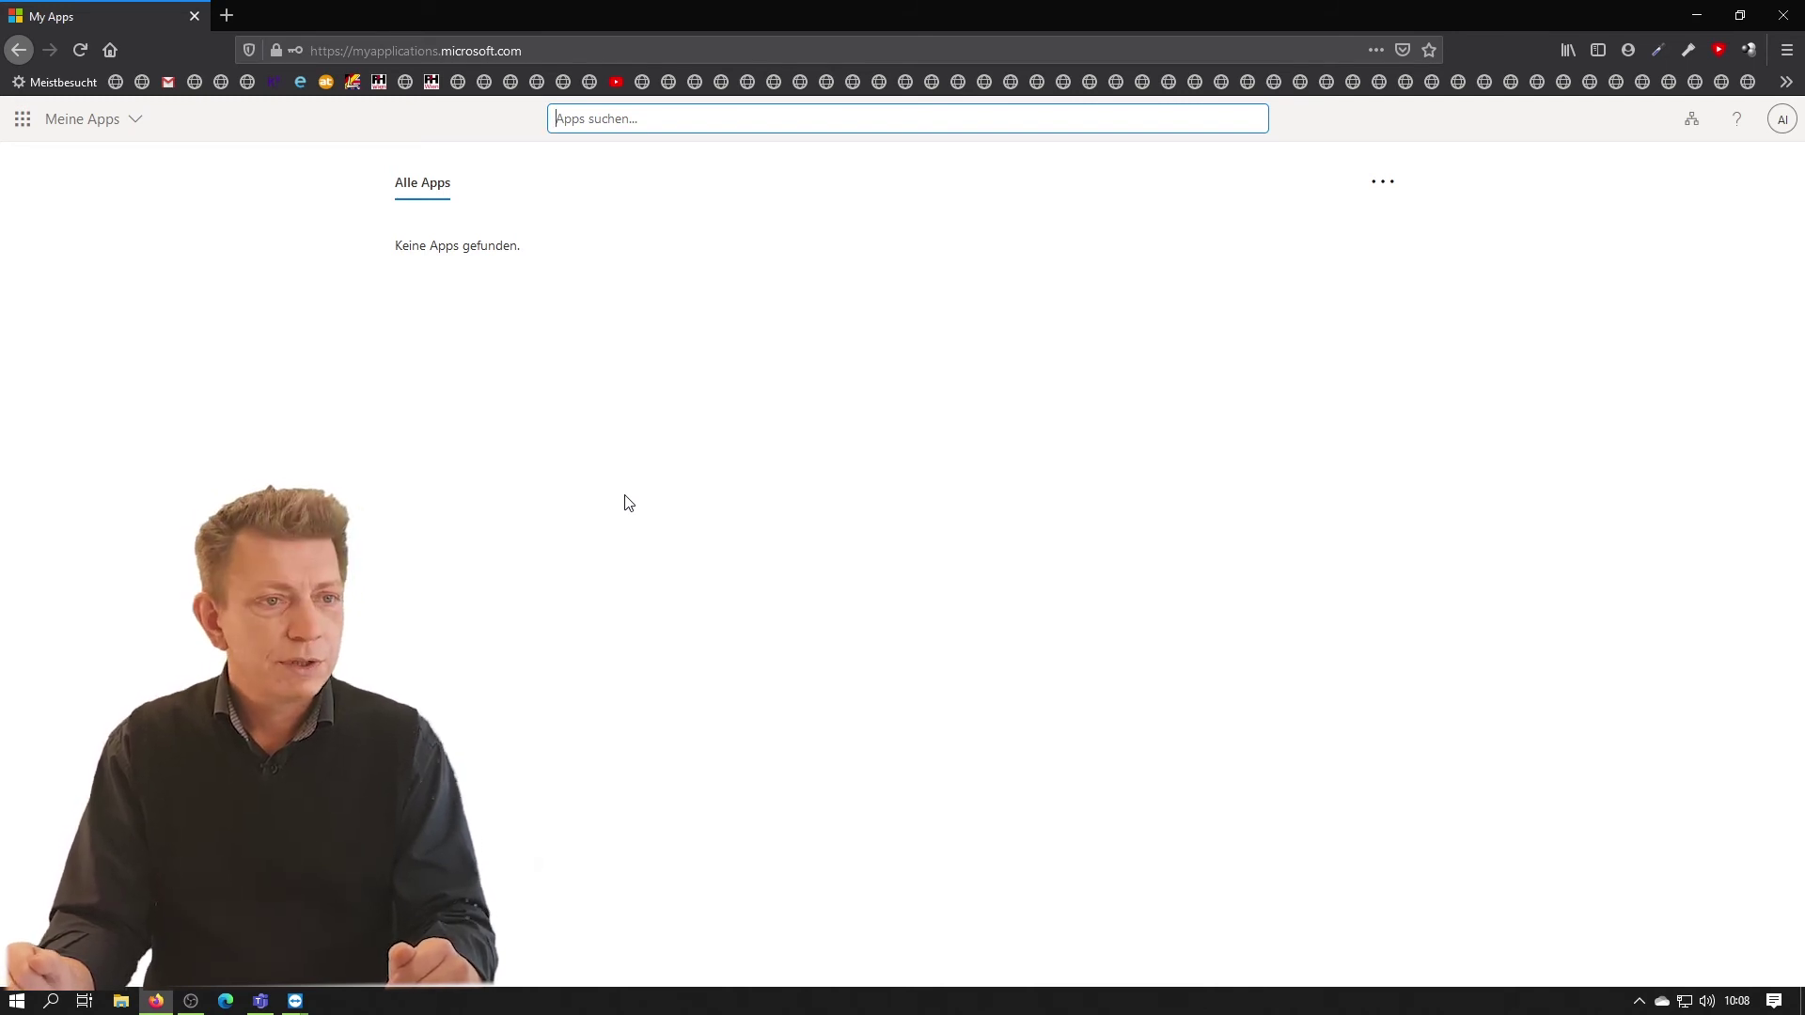
- Choose 'Organisation wechseln' from the profile menu and pick ÖSB Gruppe Management GmbH
click(1780, 121)
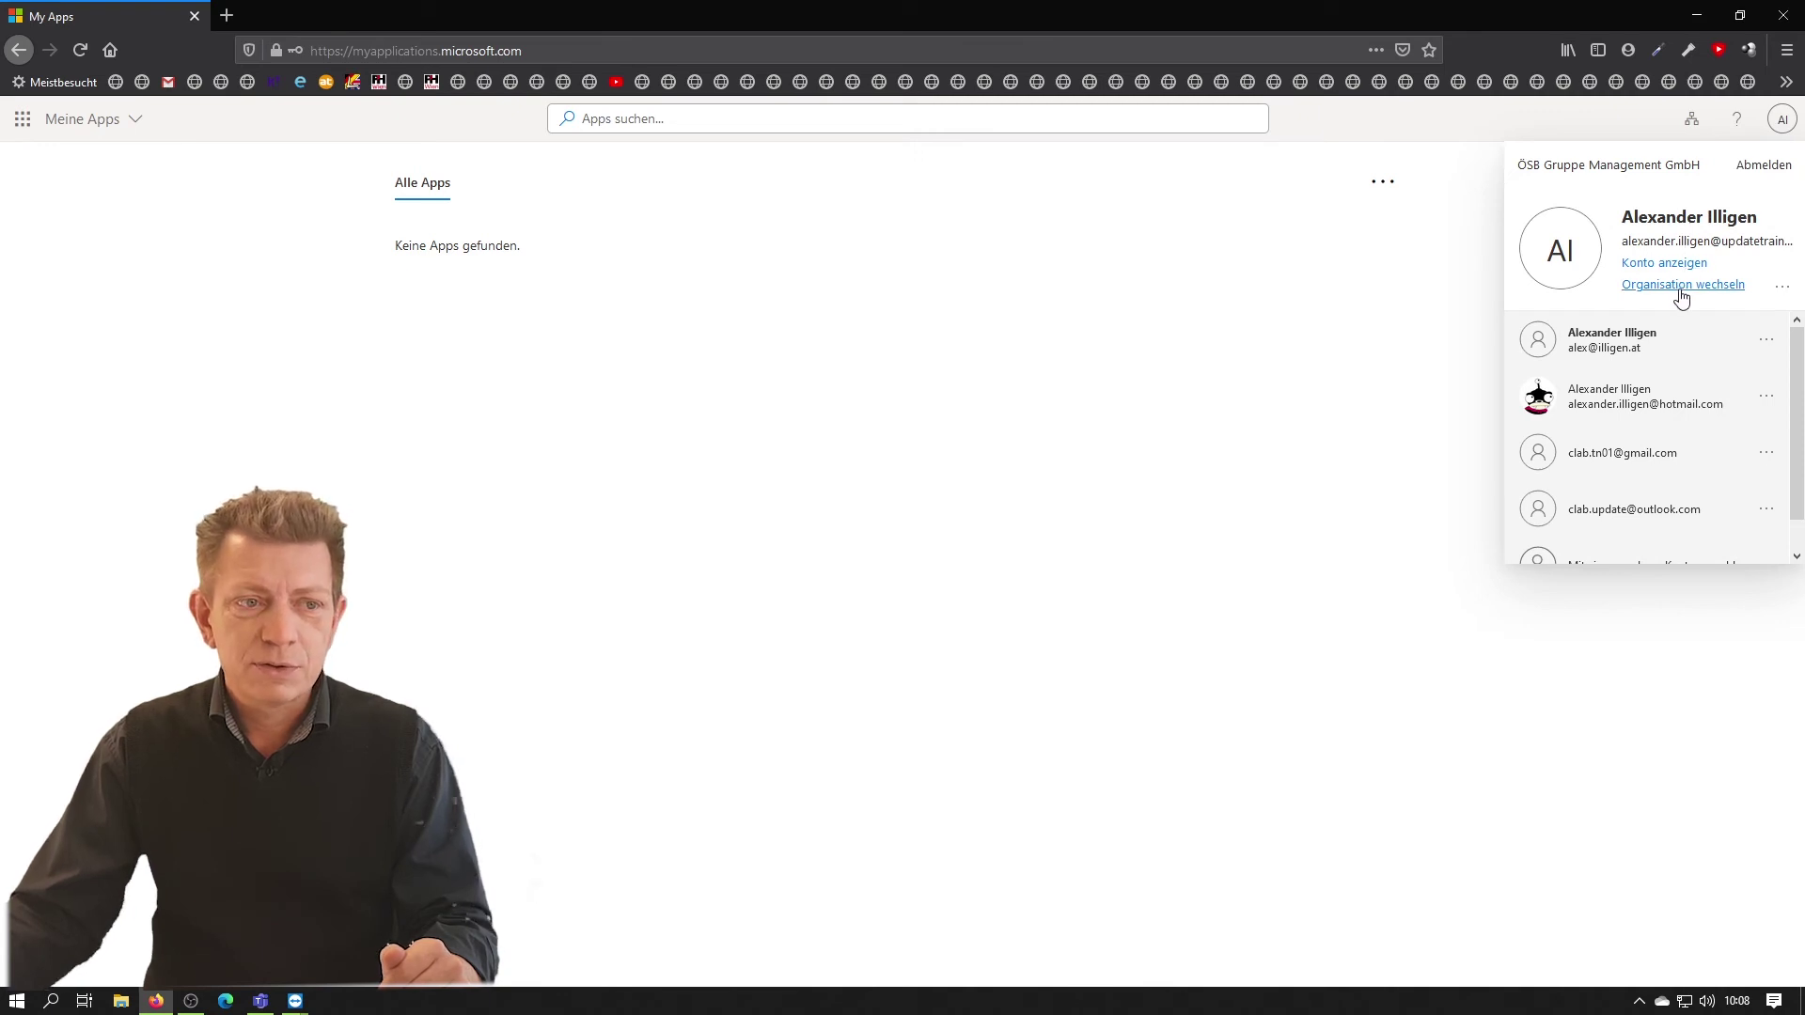
click(1681, 287)
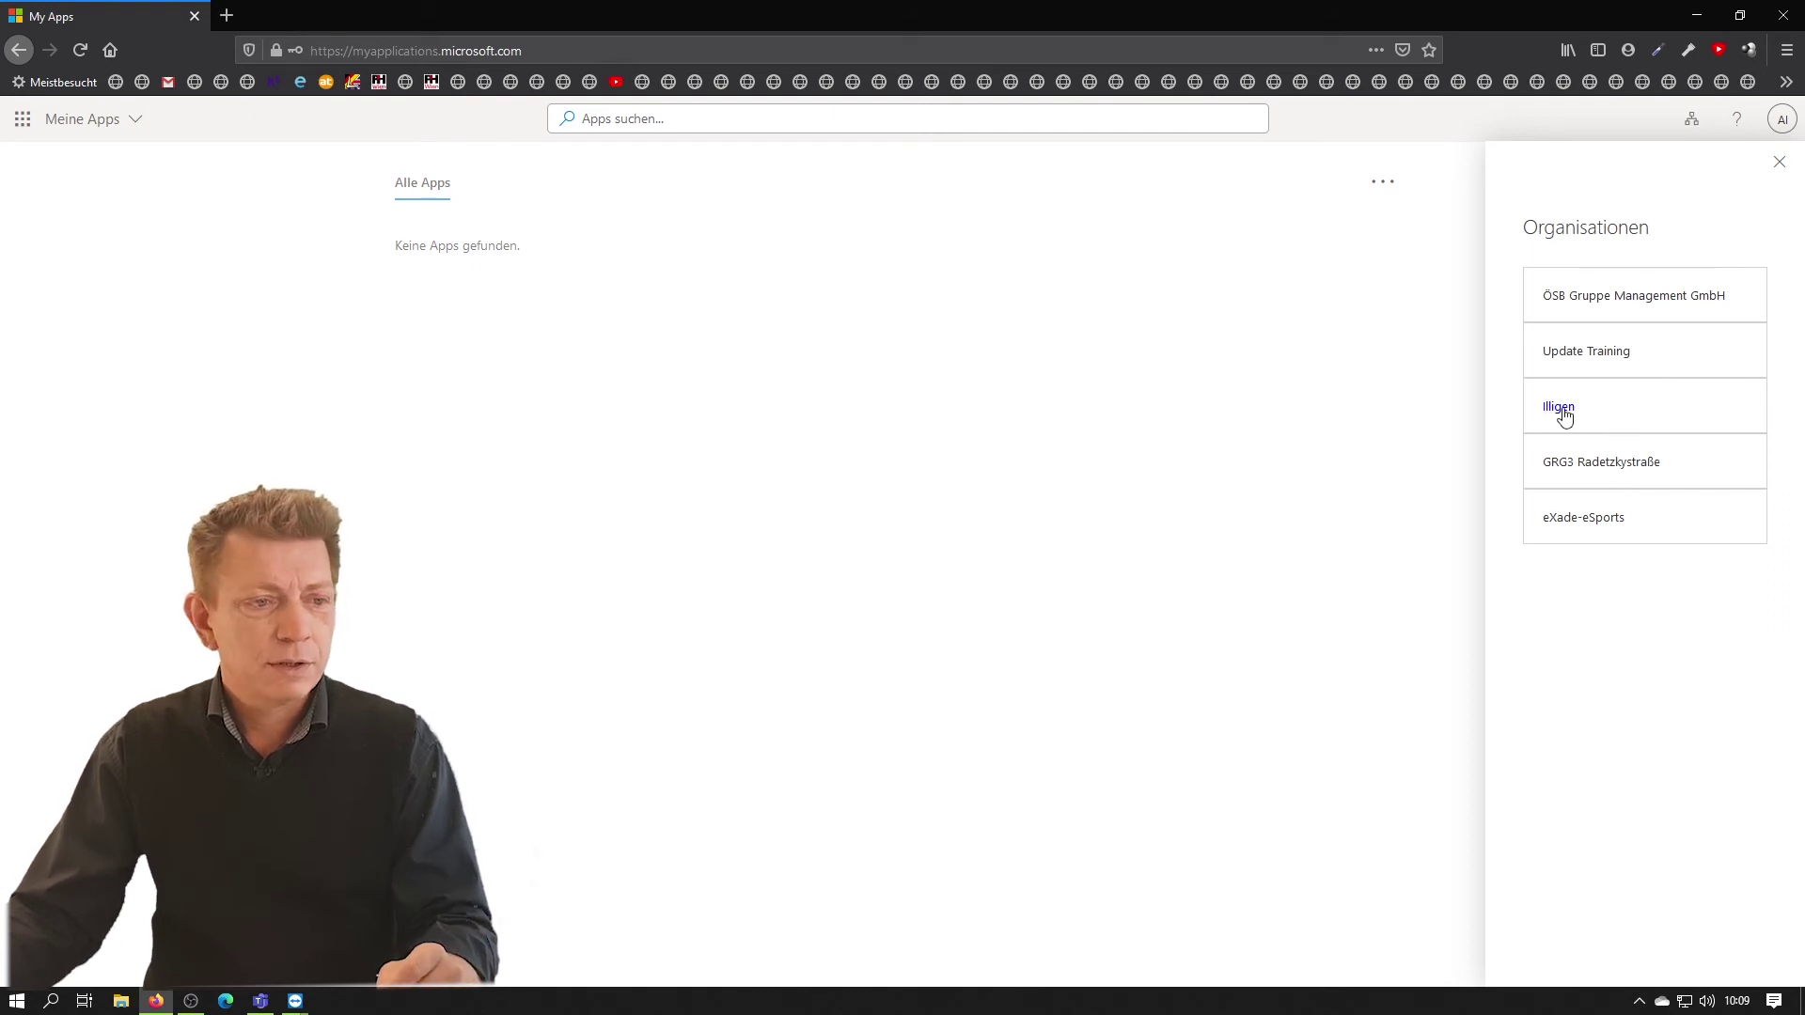
click(1615, 297)
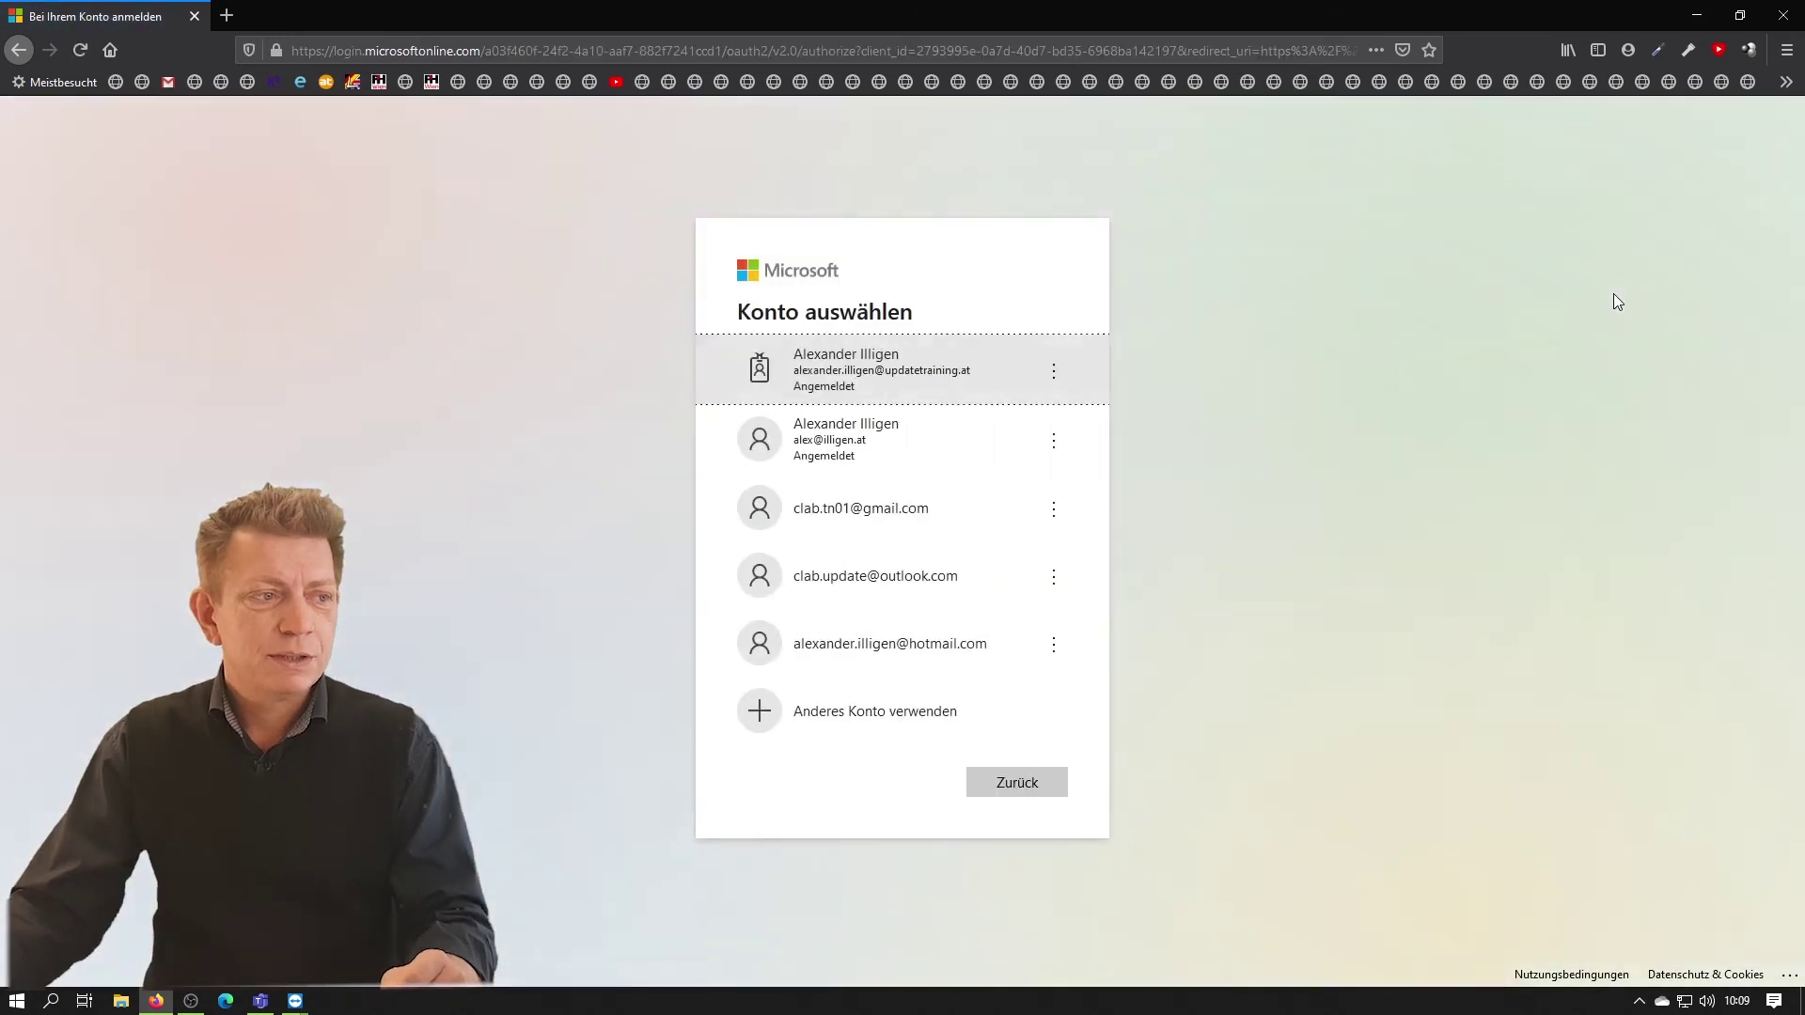